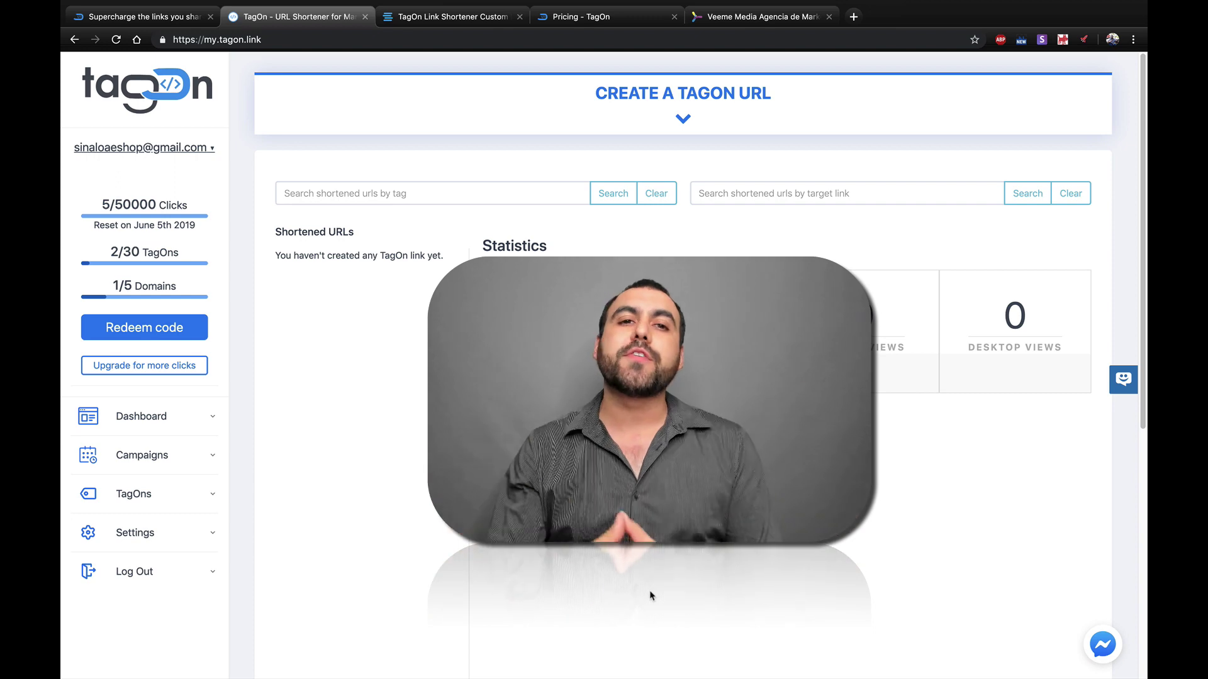
# Compare the StackSocial TagOn Pro Plan lifetime deal and its important details with TagOn's regular pricing plans.
pyautogui.click(456, 24)
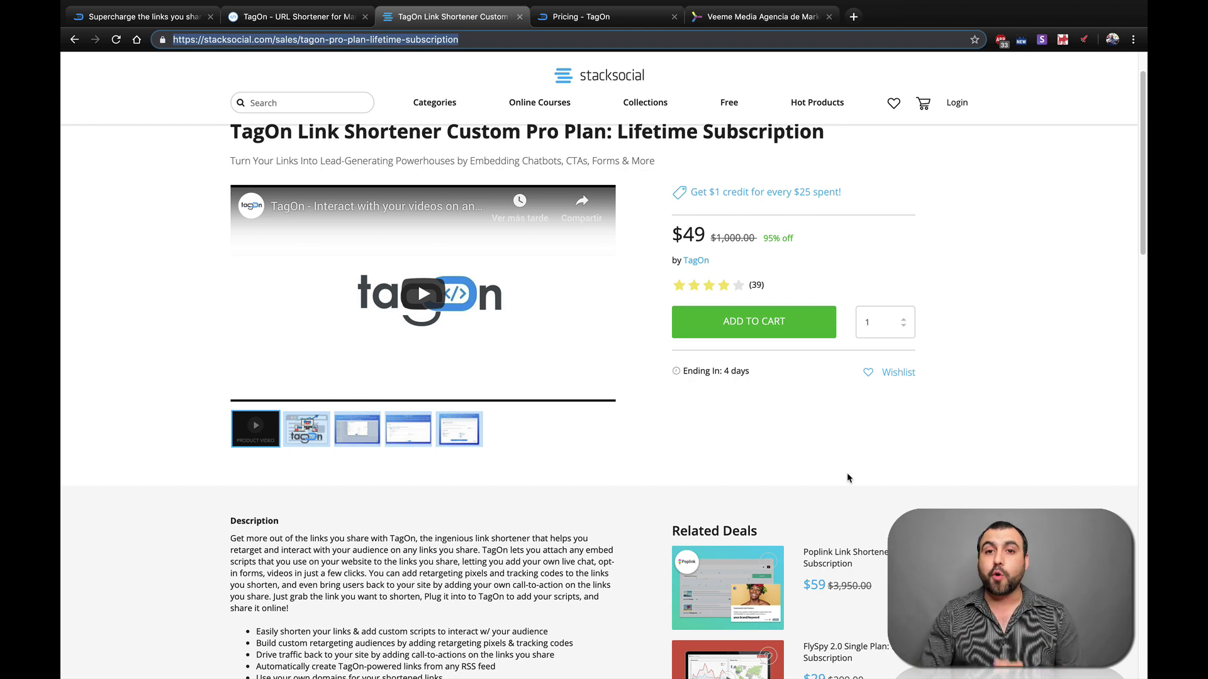
pyautogui.click(580, 16)
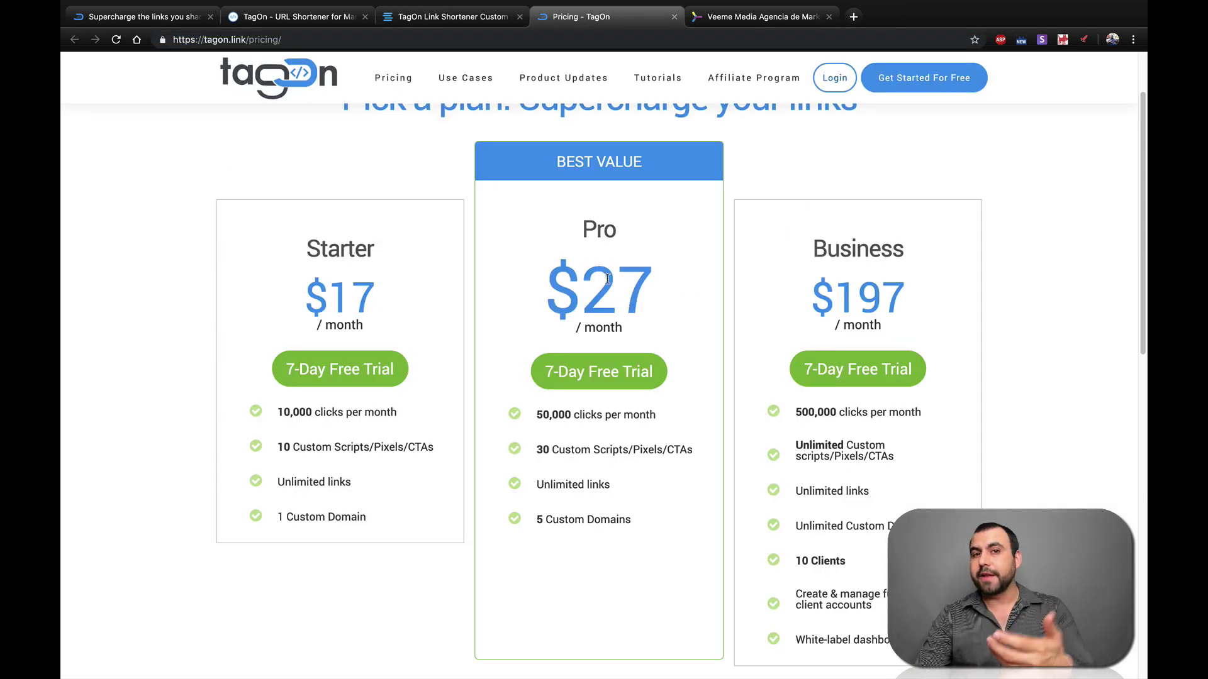
pyautogui.click(431, 23)
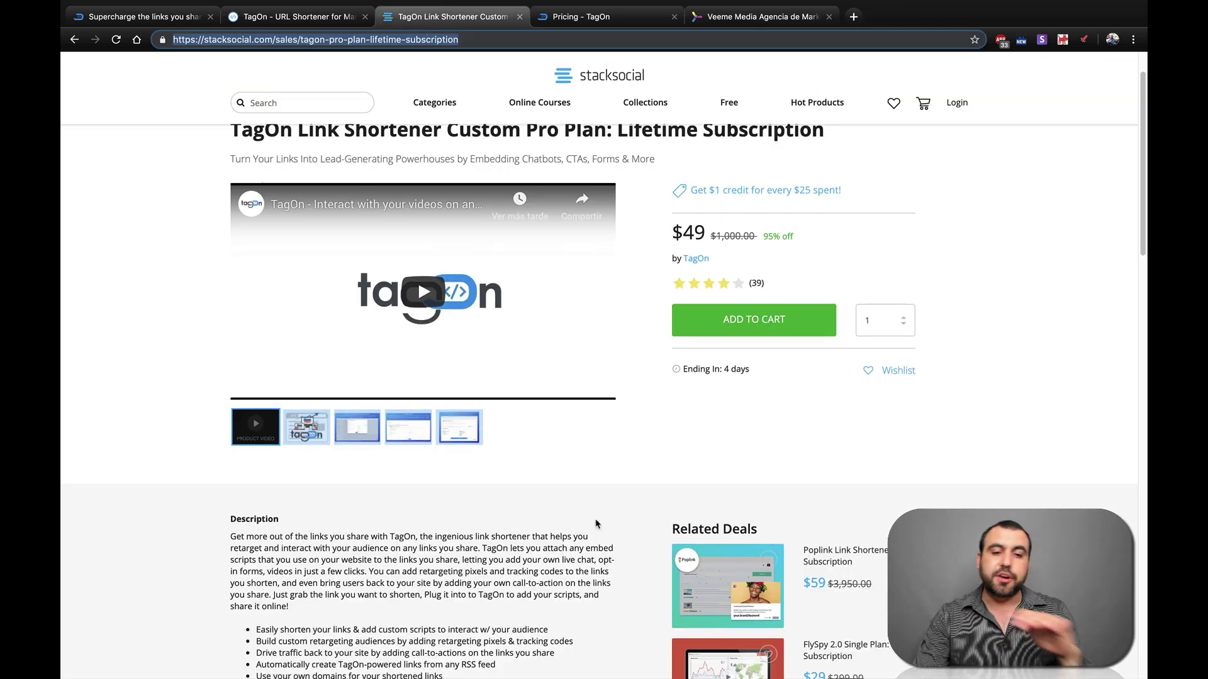
pyautogui.scroll(-10, 597, 524)
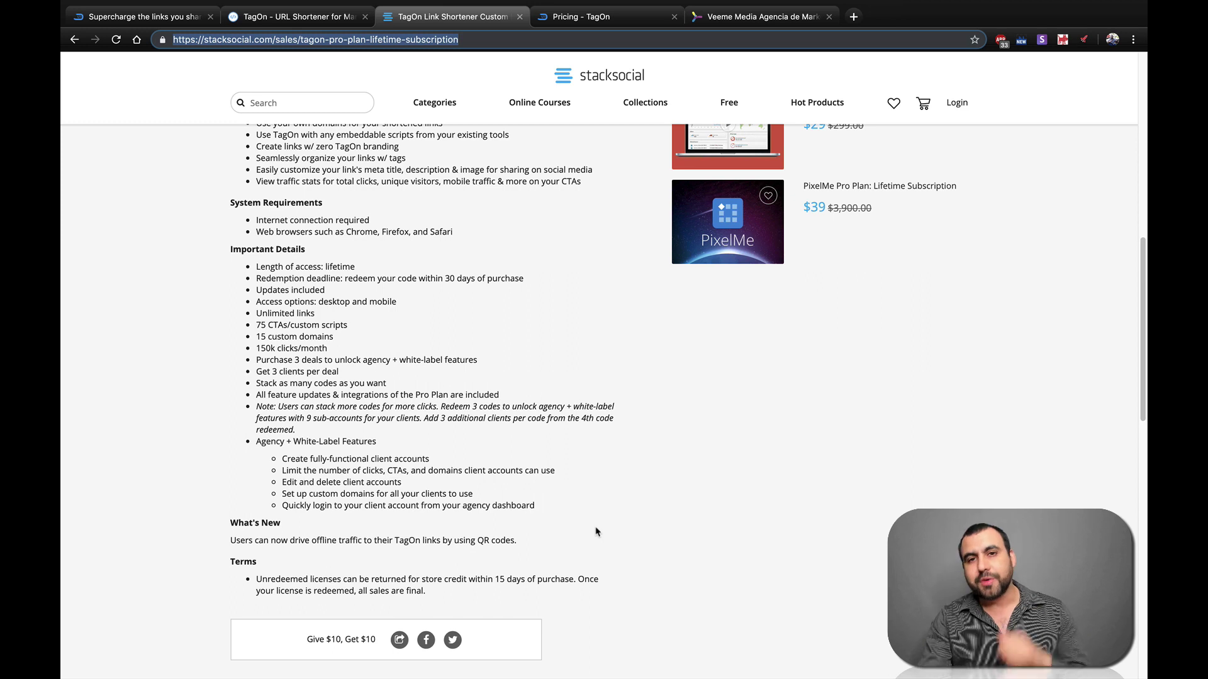
pyautogui.click(336, 19)
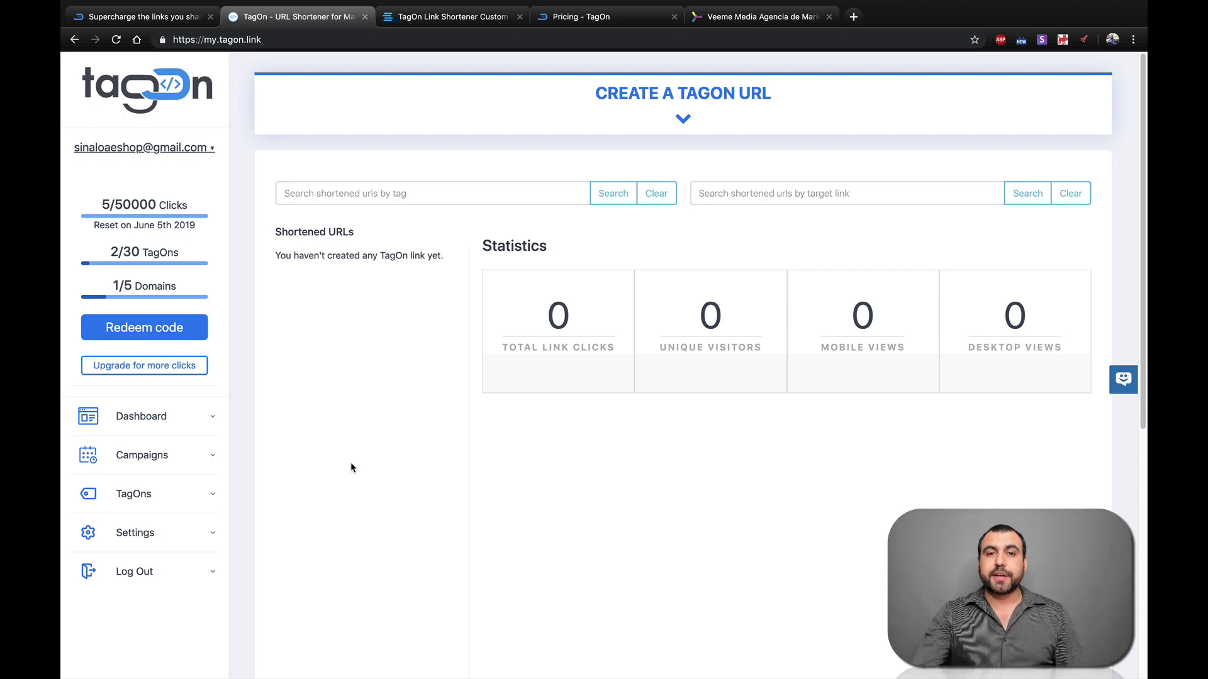
pyautogui.click(683, 121)
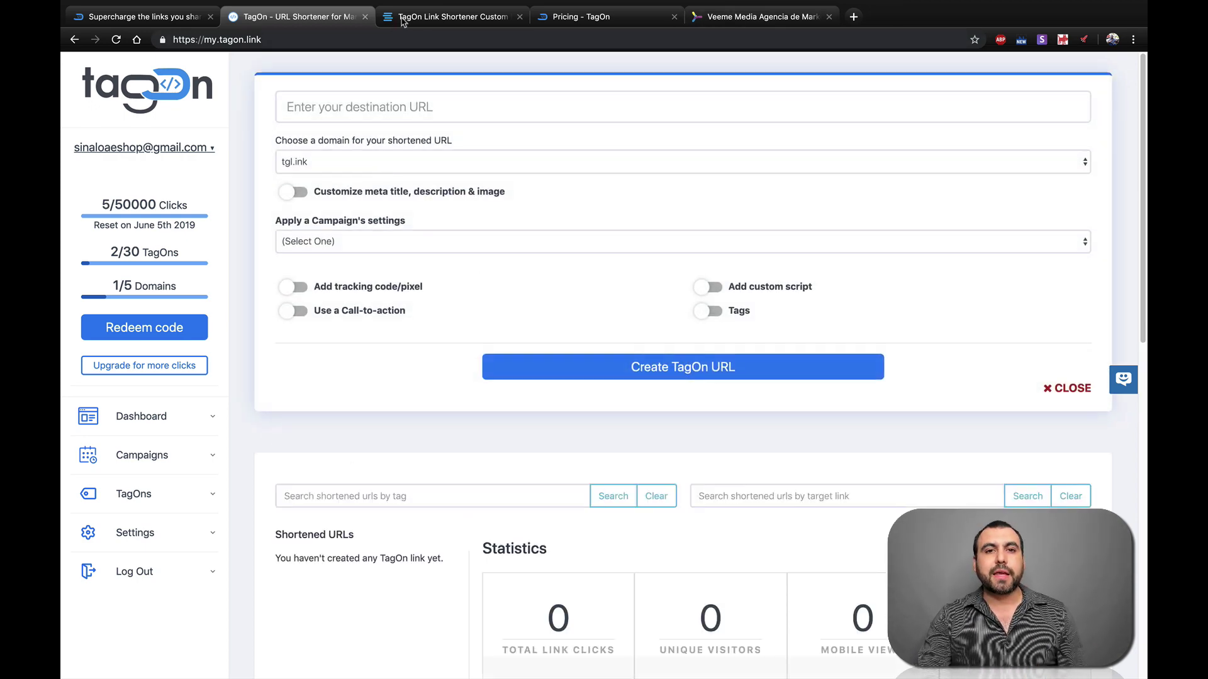
pyautogui.click(402, 19)
pyautogui.hotkey('ctrl', 'c')
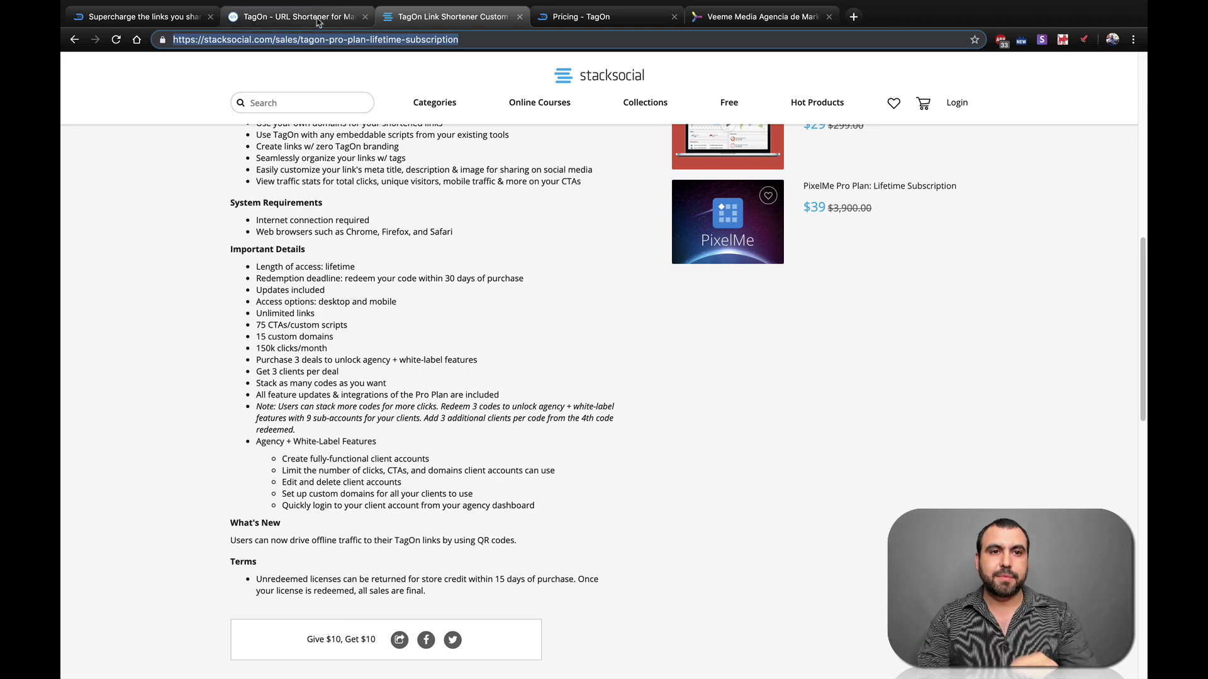
pyautogui.click(296, 16)
pyautogui.click(442, 104)
pyautogui.hotkey('ctrl', 'v')
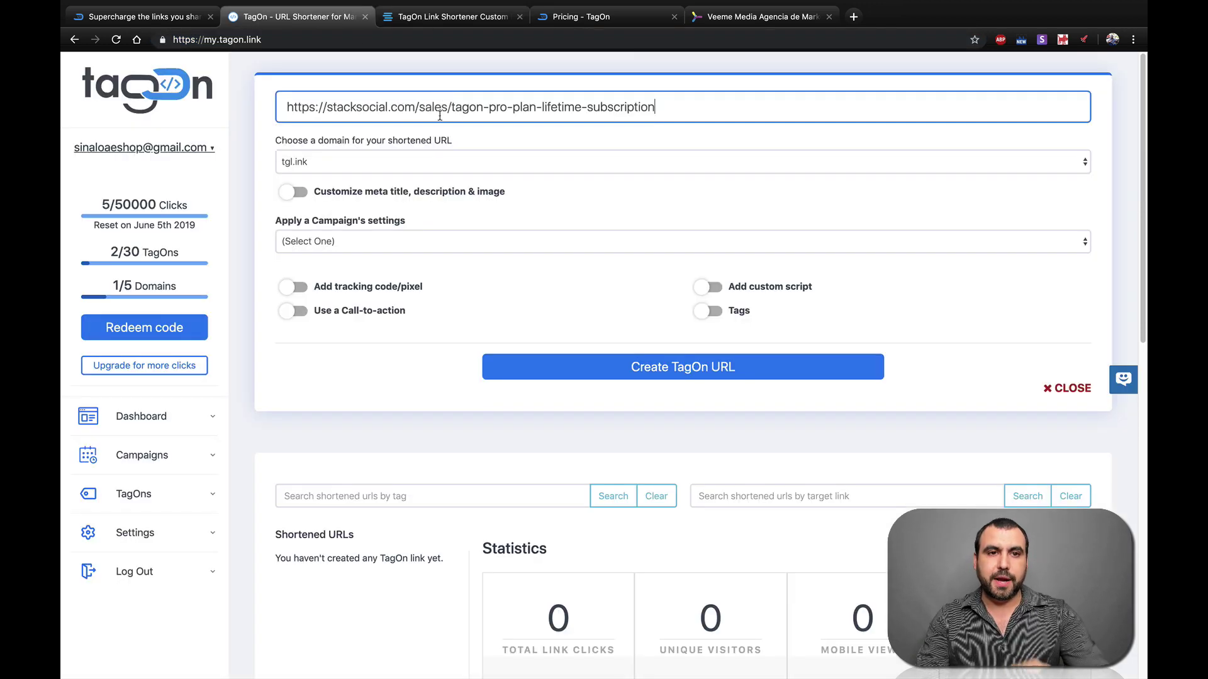
# Choose in.ilink.digital as the domain for the shortened URL and create the link.
pyautogui.click(402, 156)
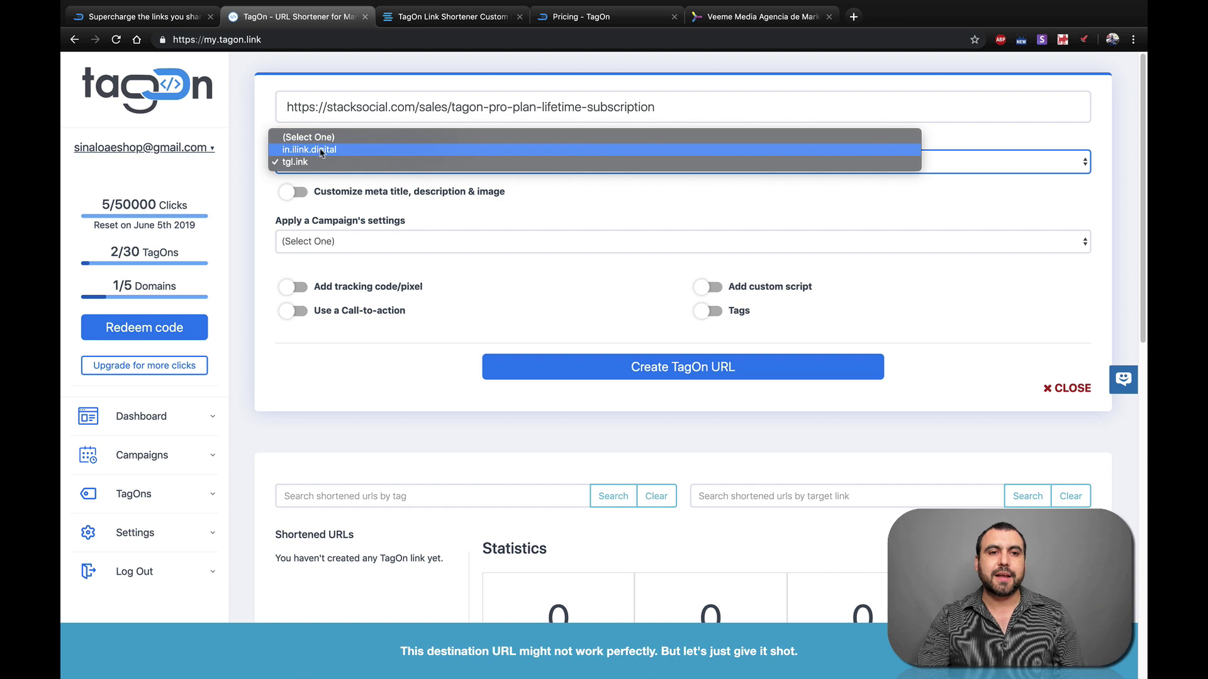
pyautogui.click(344, 151)
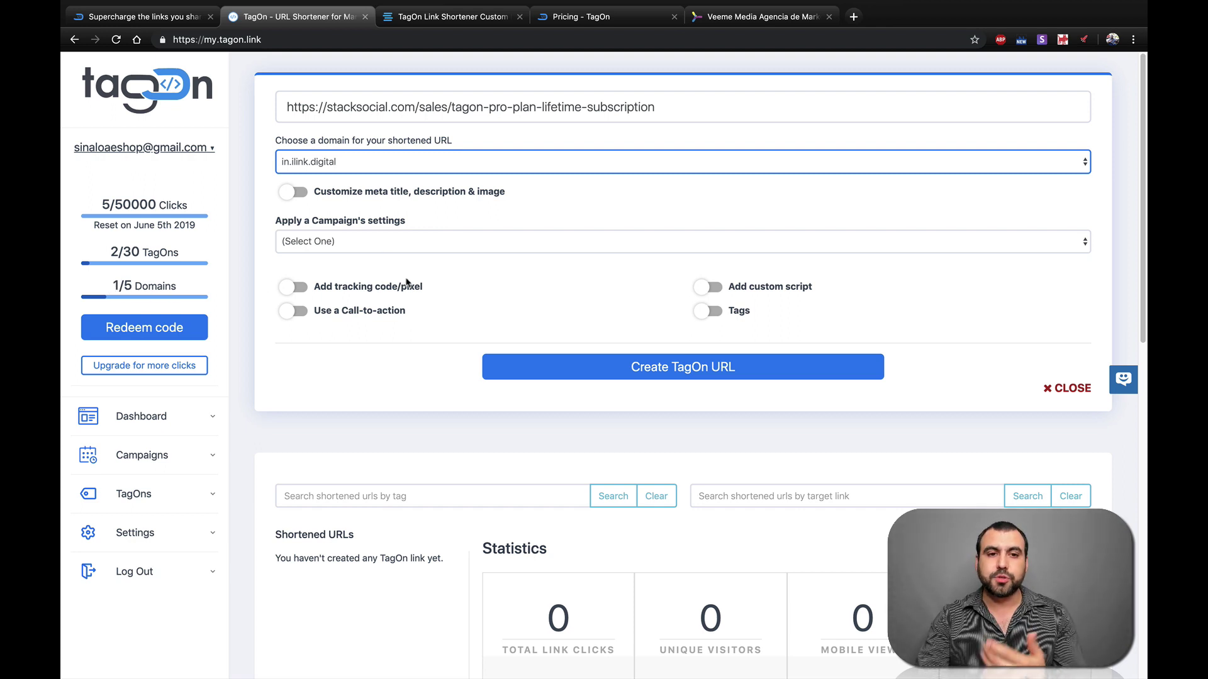
pyautogui.click(606, 372)
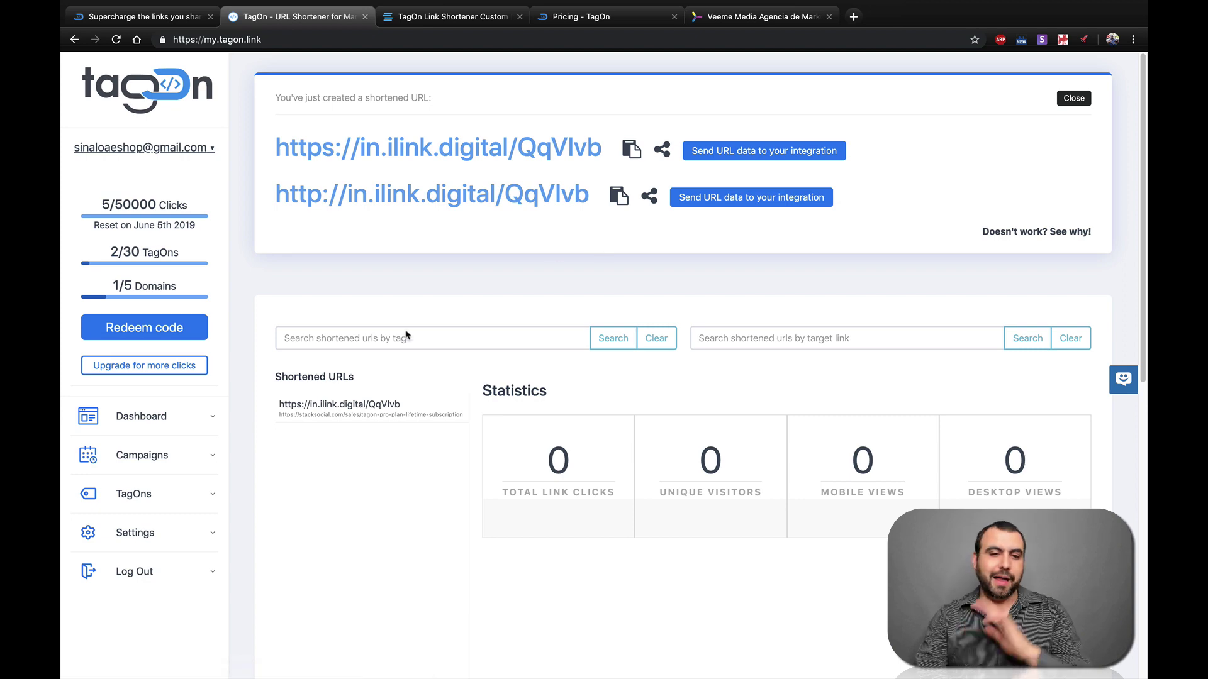
# Edit the new shortened URL's settings, change its slug to tagon, and save the changes.
pyautogui.click(354, 408)
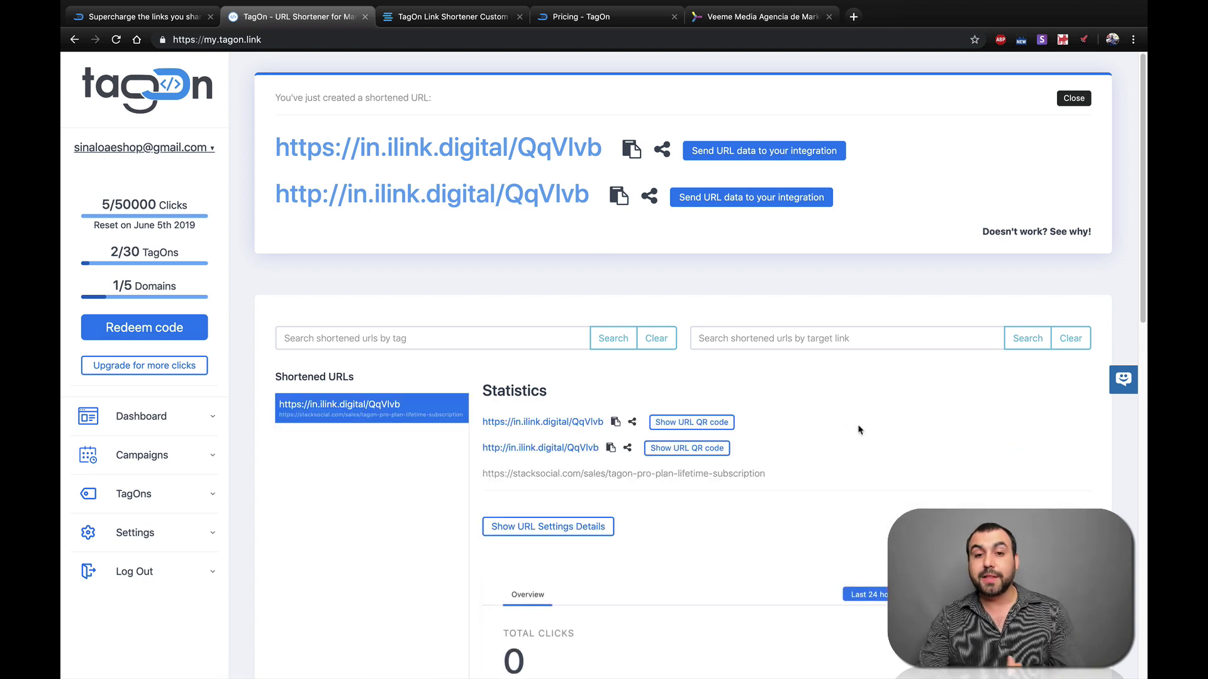
pyautogui.scroll(-1, 862, 434)
pyautogui.click(946, 462)
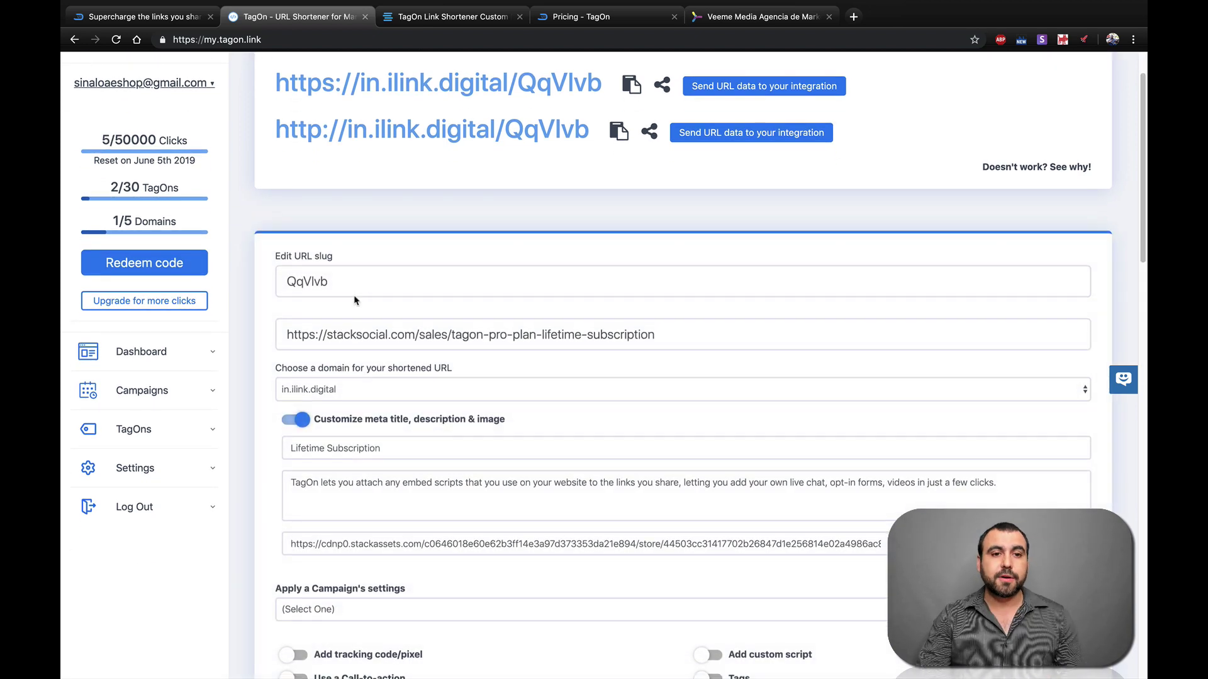
pyautogui.doubleClick(332, 272)
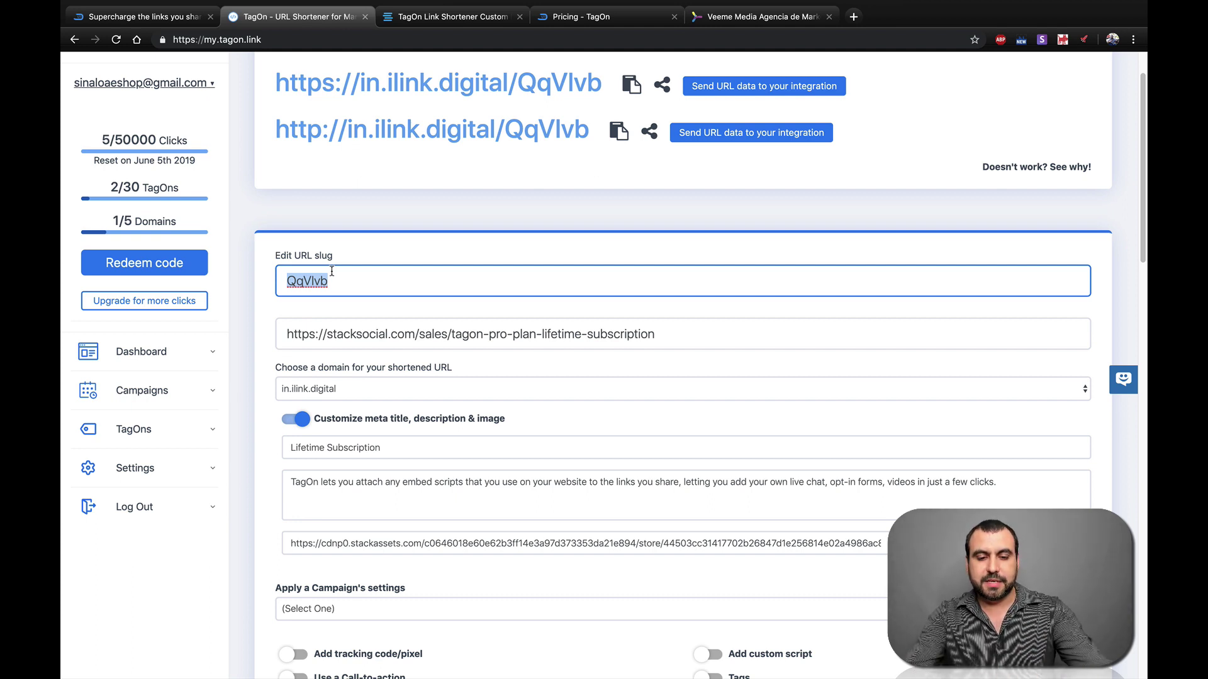
pyautogui.write('tagon')
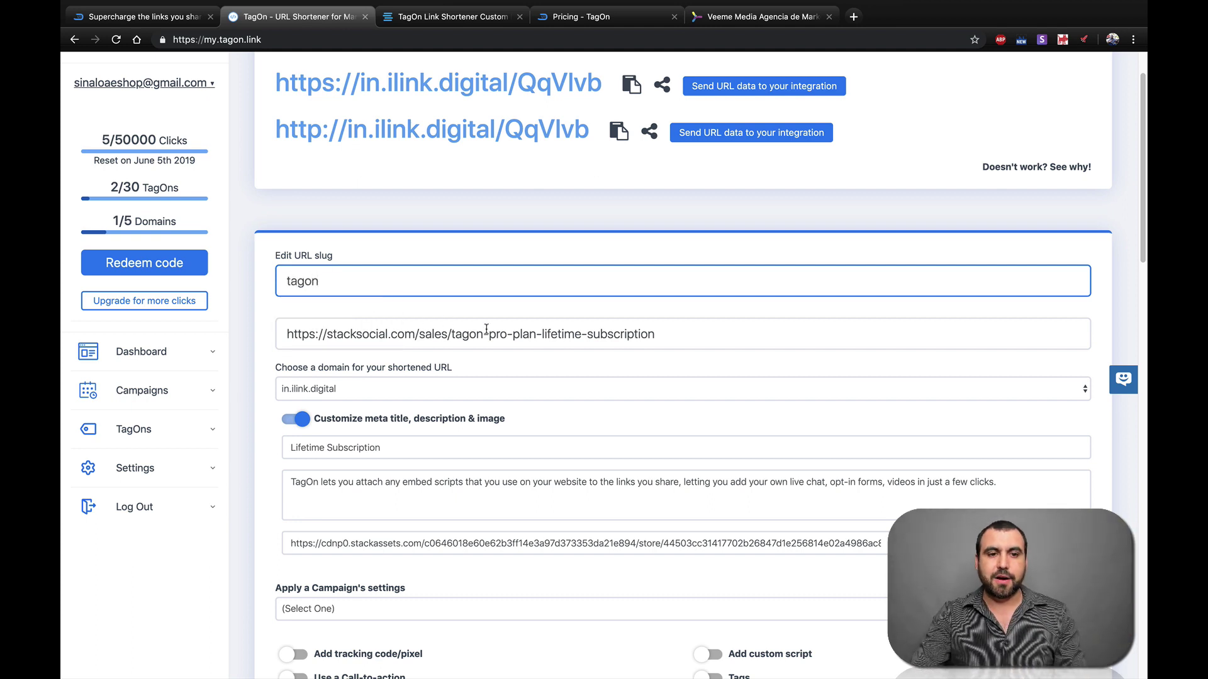
pyautogui.scroll(-5, 486, 329)
pyautogui.click(710, 540)
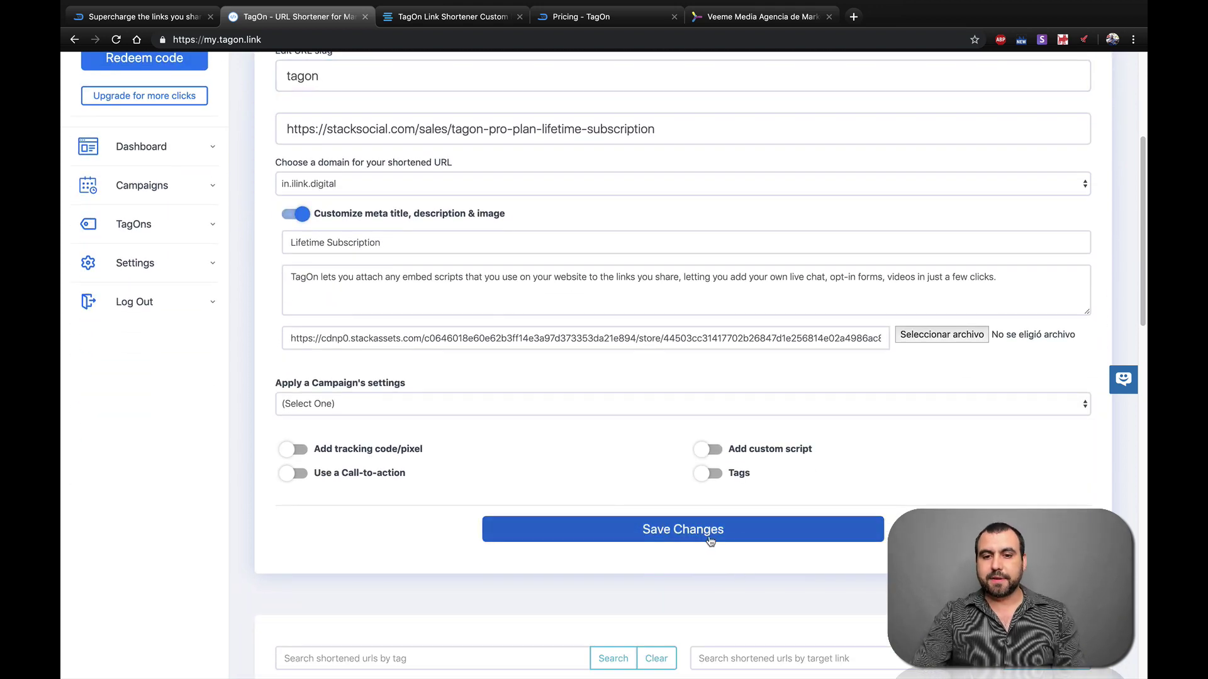
pyautogui.scroll(5, 601, 423)
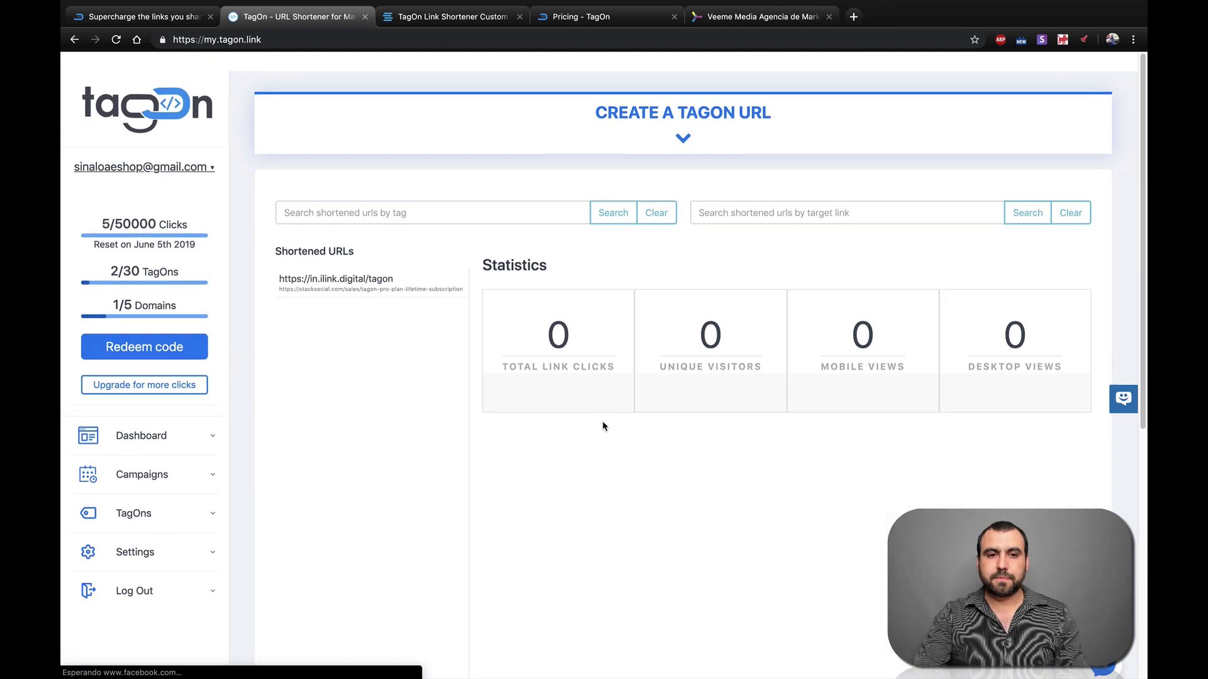
# View the statistics of the in.ilink.digital/tagon link and test its http version, closing the page it opens.
pyautogui.click(371, 268)
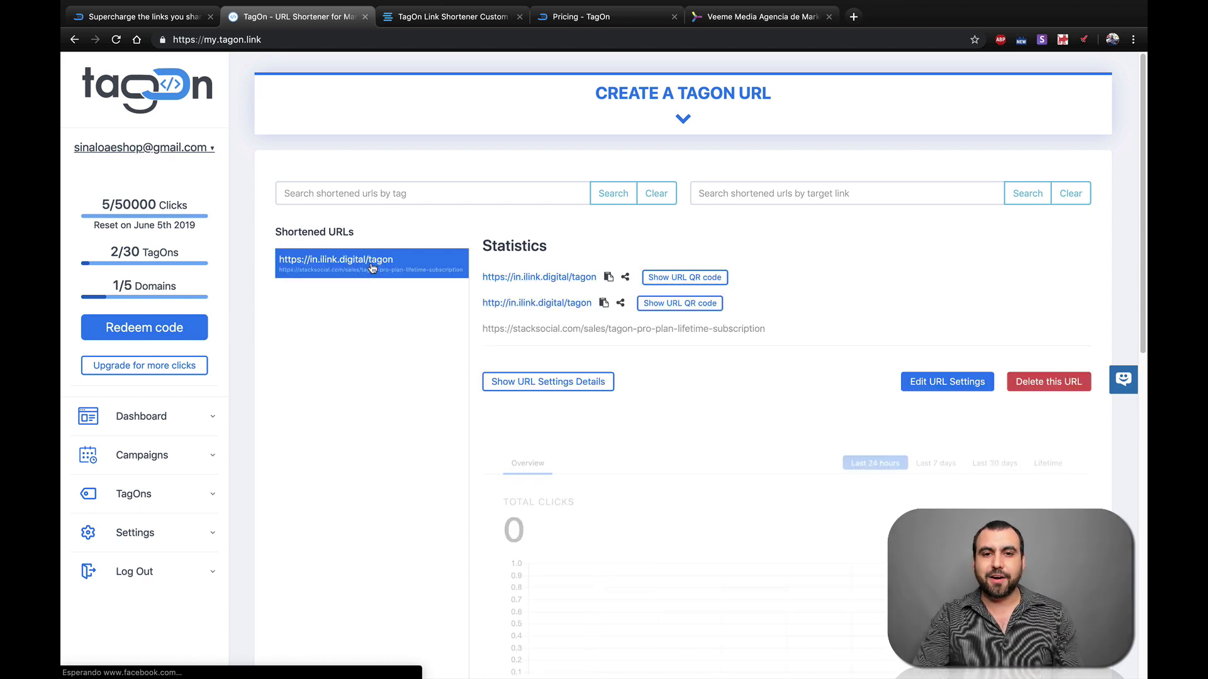
pyautogui.click(530, 305)
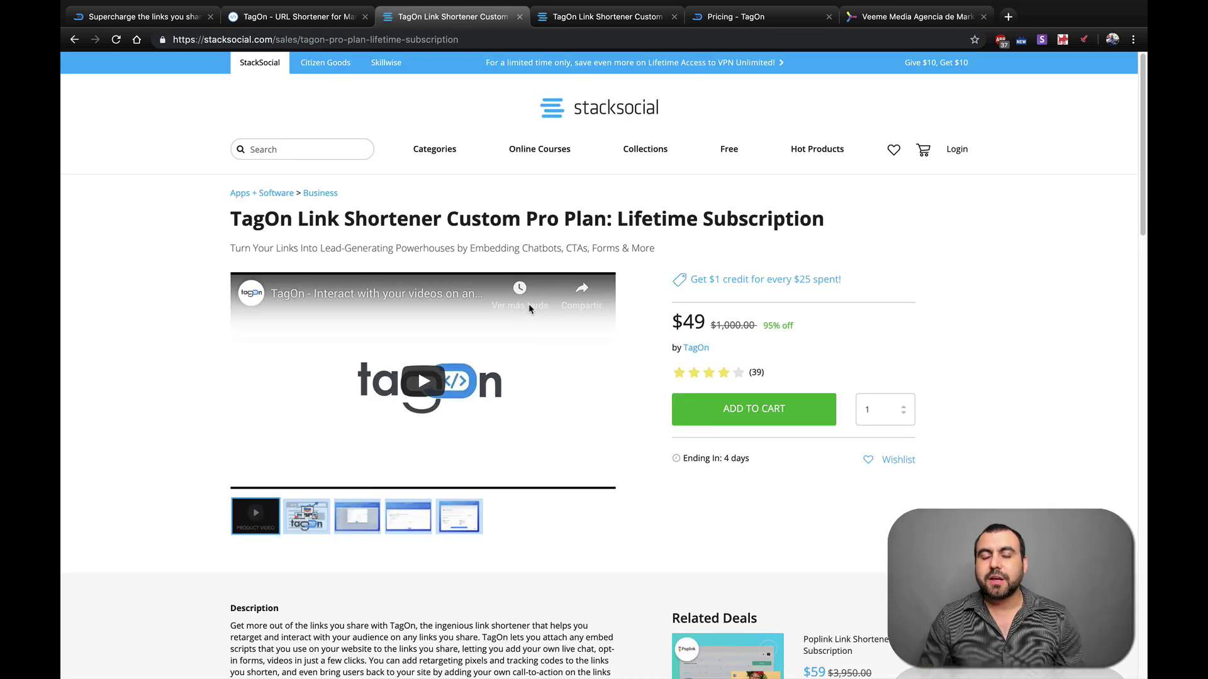
pyautogui.click(520, 17)
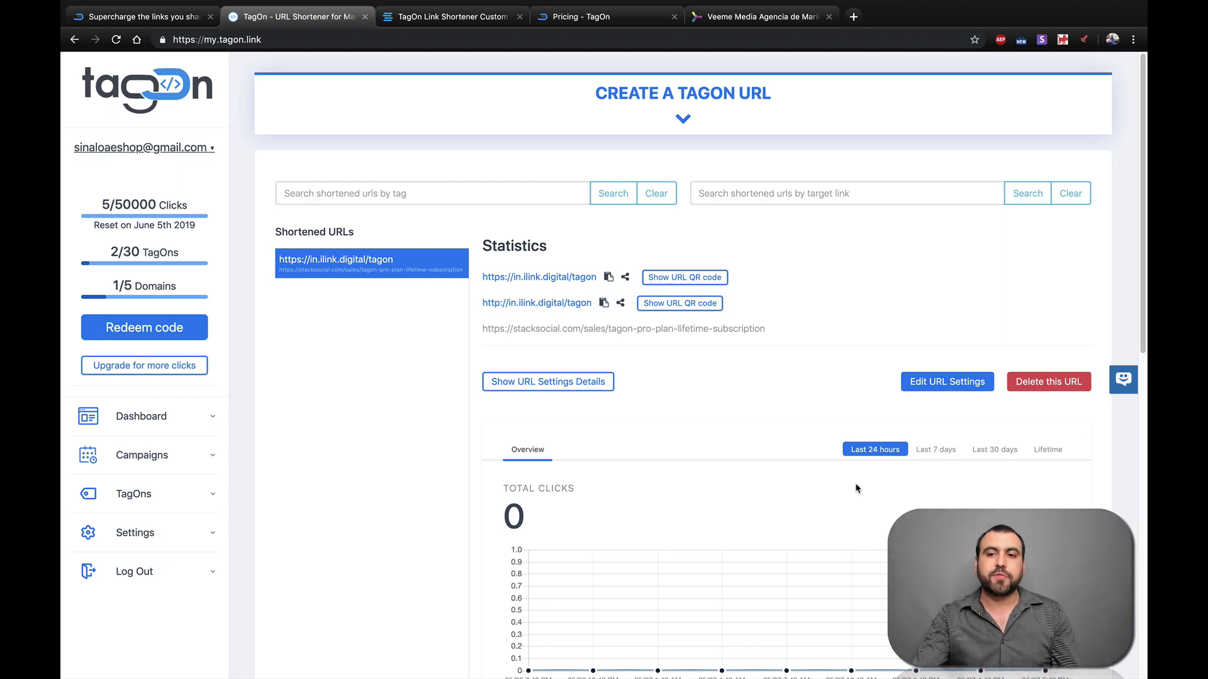
pyautogui.scroll(3, 755, 377)
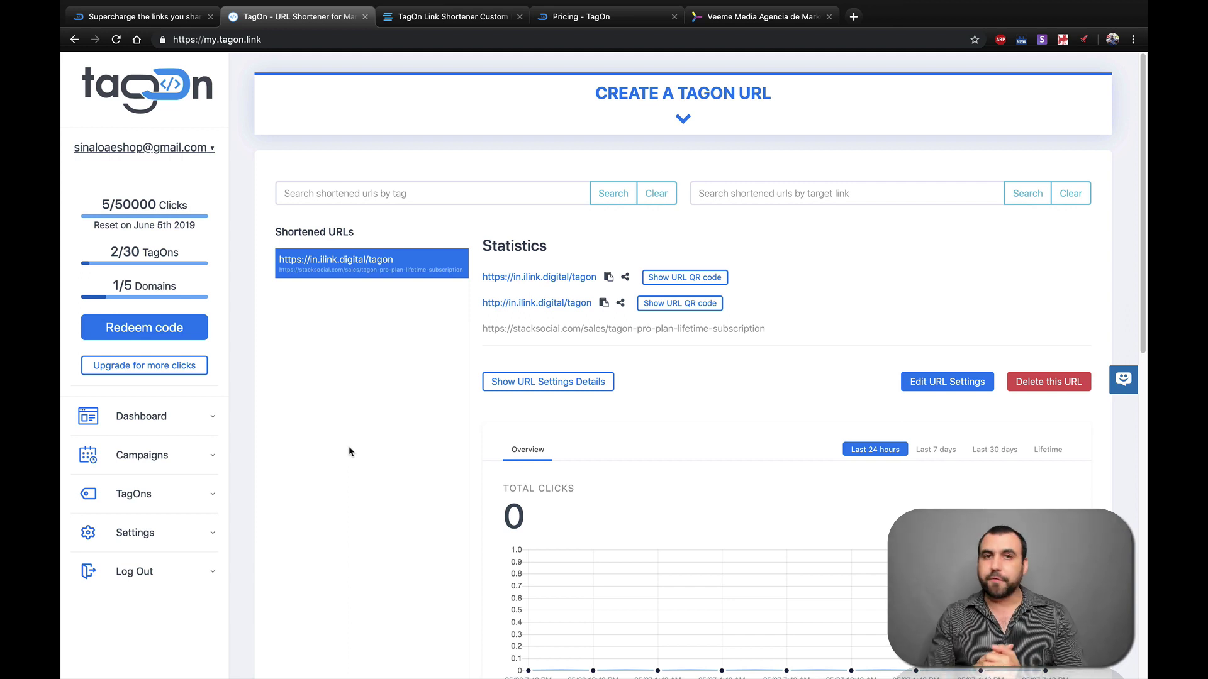
# Open the pixels/tracking codes settings and inspect the platforms offered for a new tracking code.
pyautogui.click(178, 537)
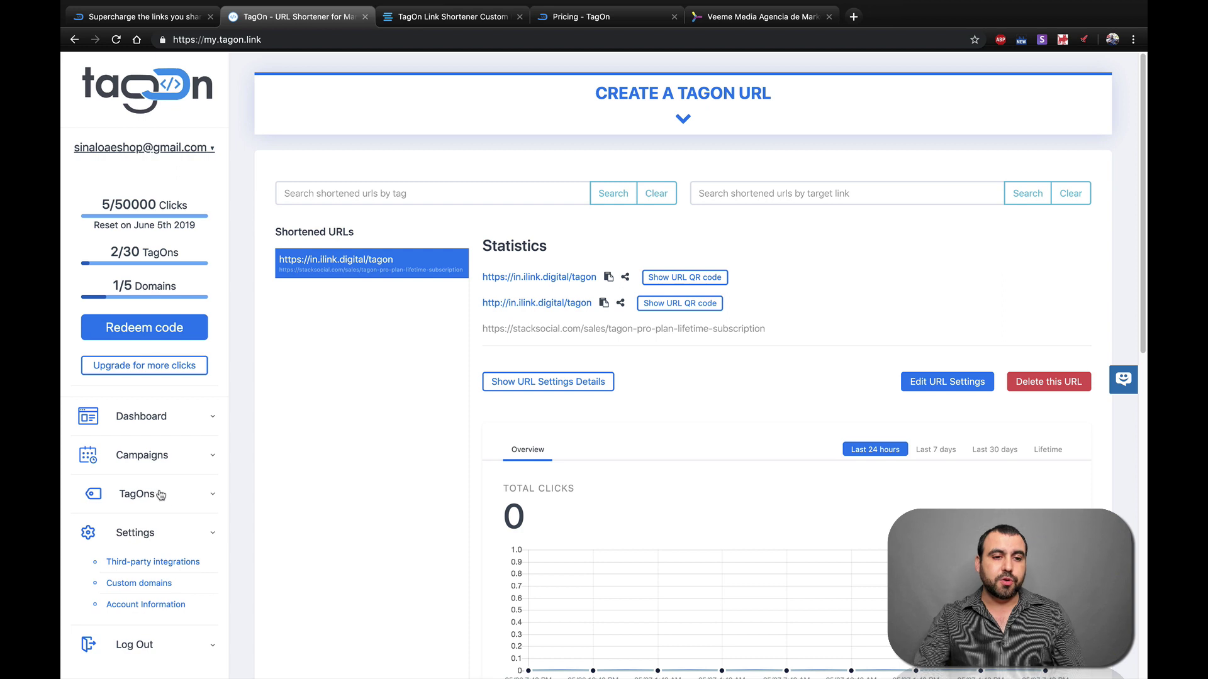
pyautogui.click(171, 496)
pyautogui.click(159, 524)
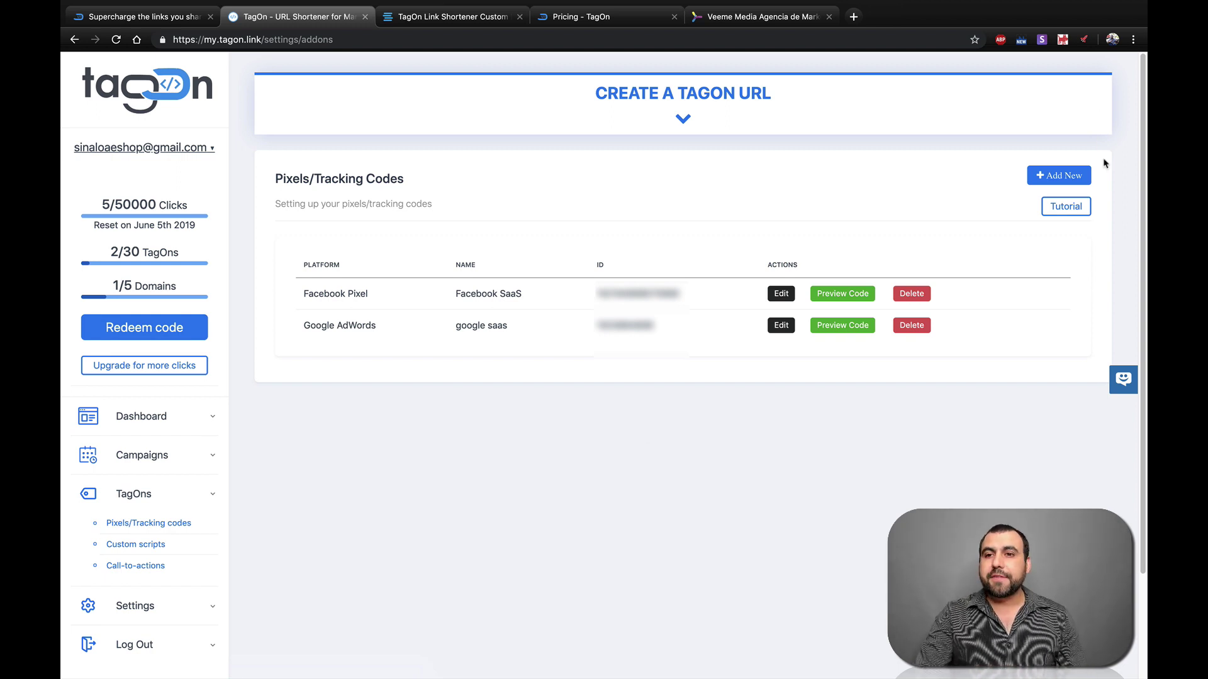
pyautogui.click(1063, 176)
pyautogui.click(455, 252)
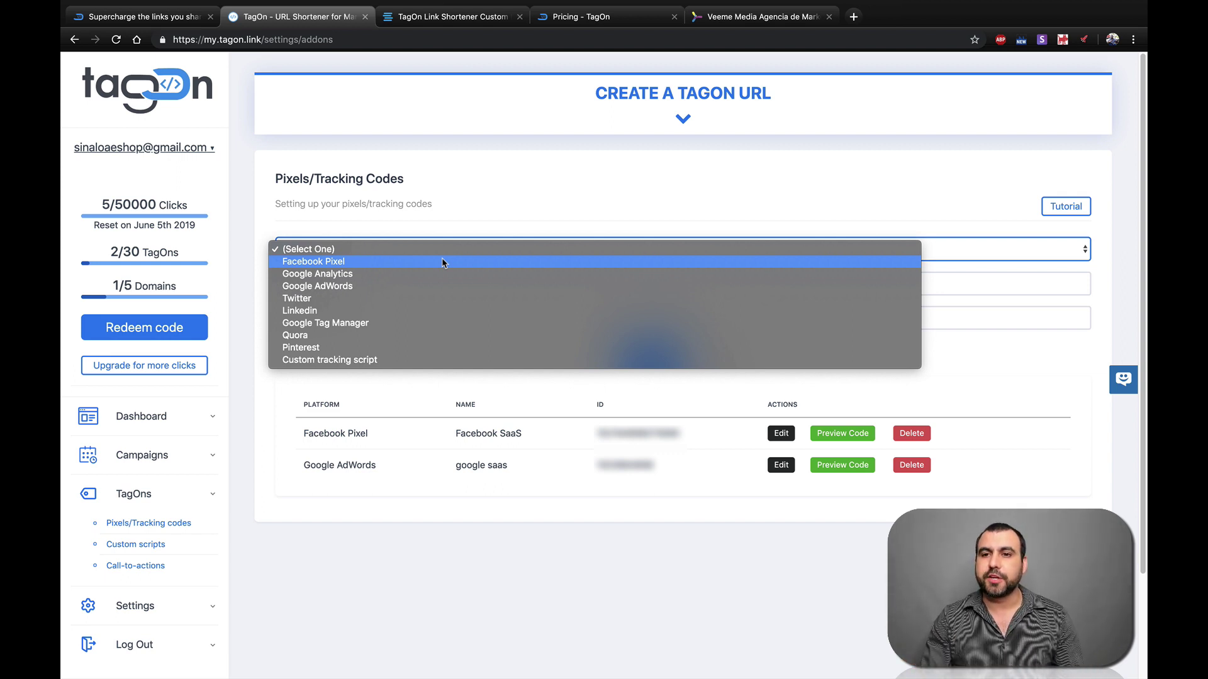
pyautogui.click(586, 214)
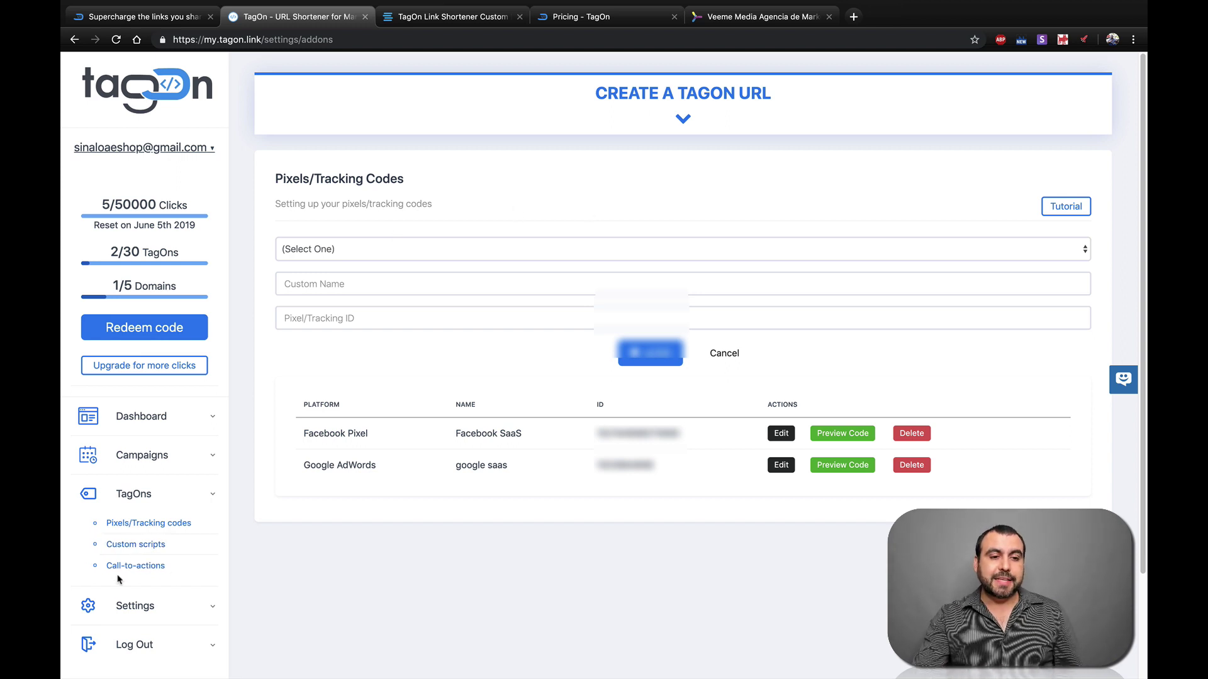
# Start a new call-to-action in the TagOns settings and name it test.
pyautogui.click(137, 567)
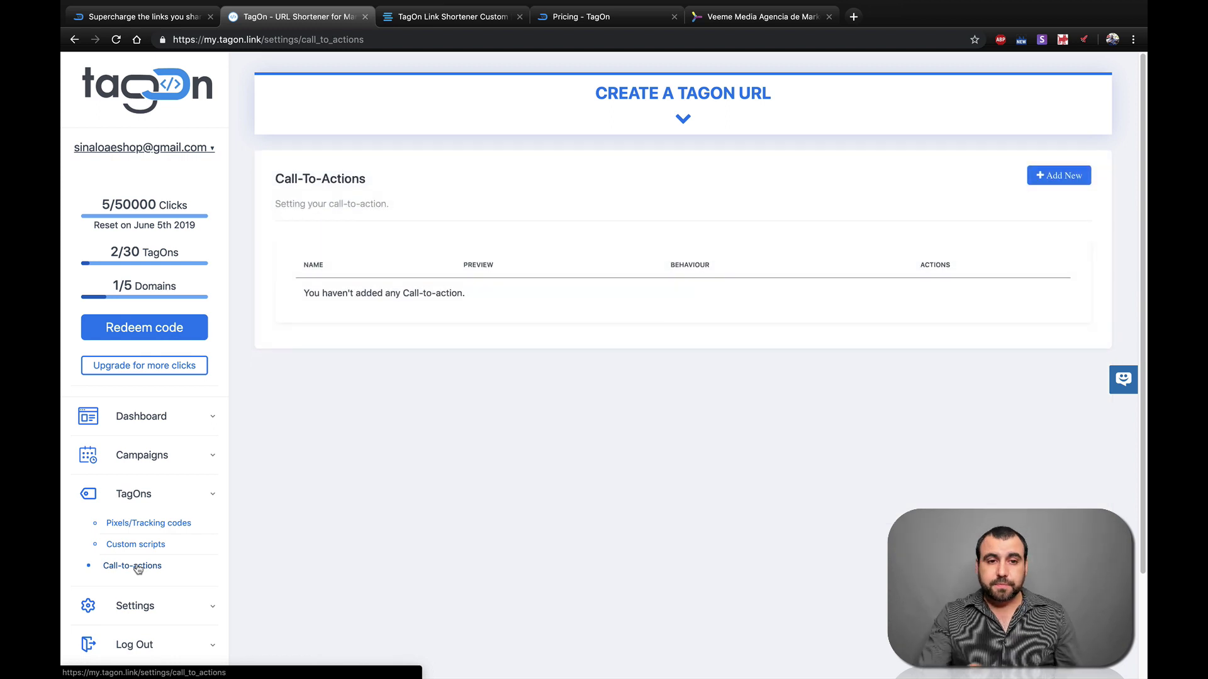
pyautogui.click(1048, 175)
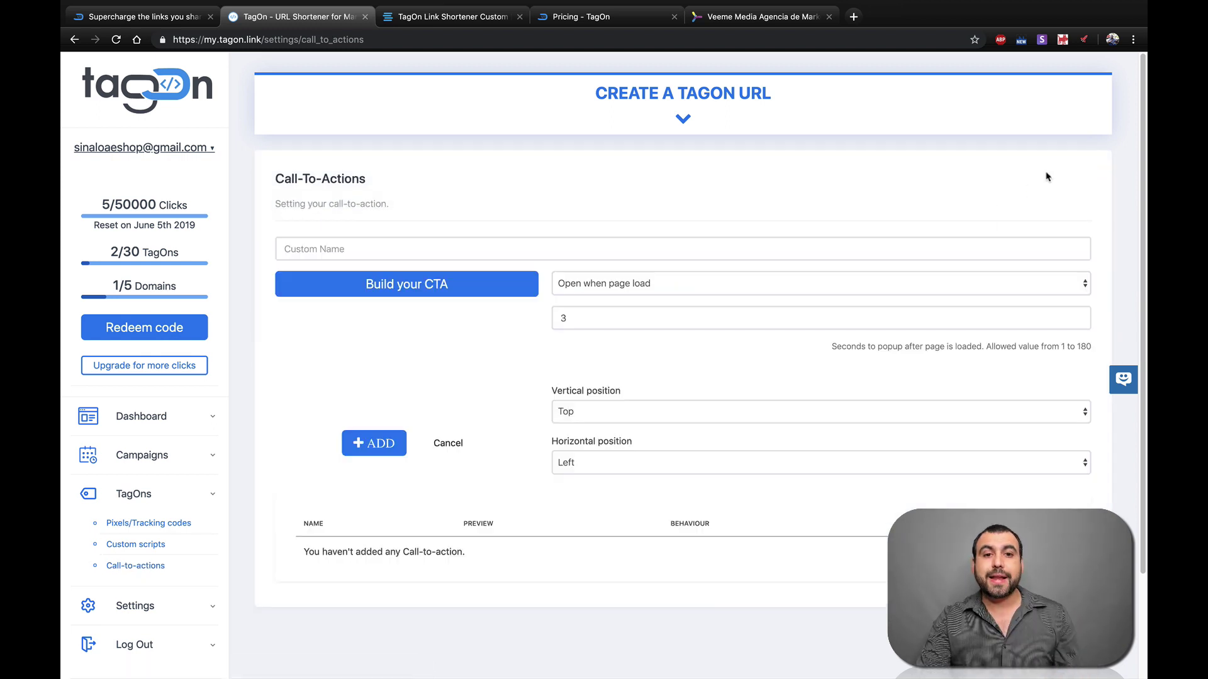
pyautogui.click(510, 254)
pyautogui.write('test')
pyautogui.click(442, 317)
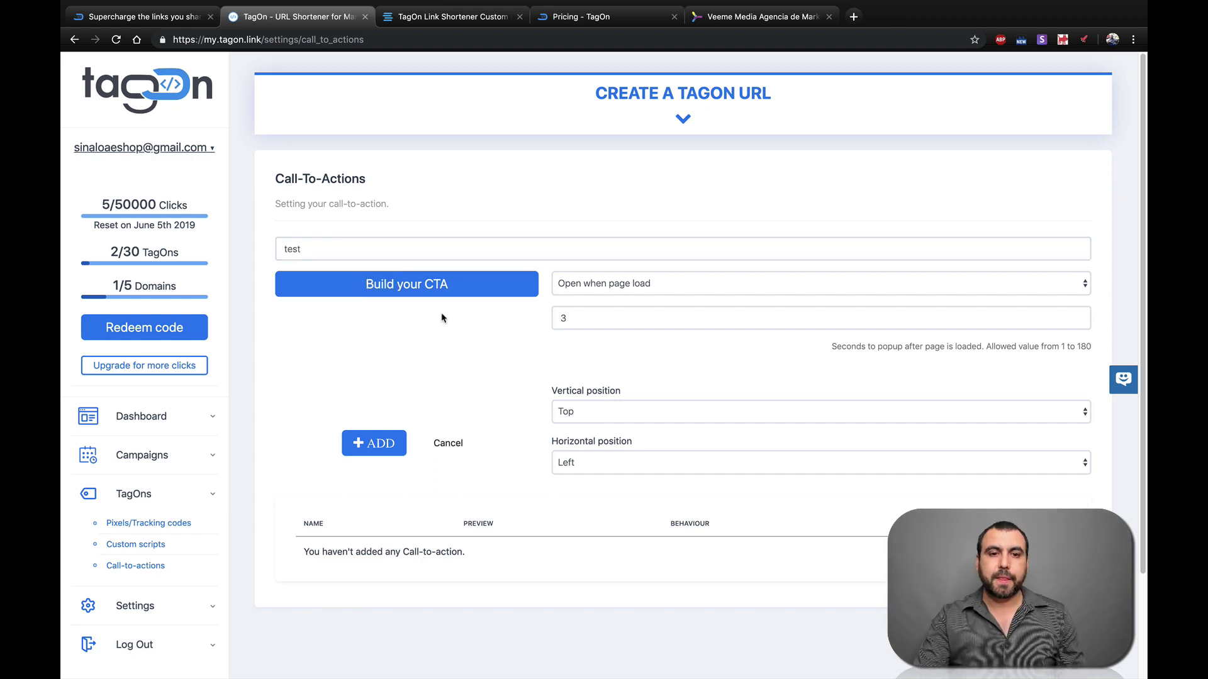
# Build the call-to-action from the Blog Card 1 template, save the design, and return to the dashboard.
pyautogui.click(439, 288)
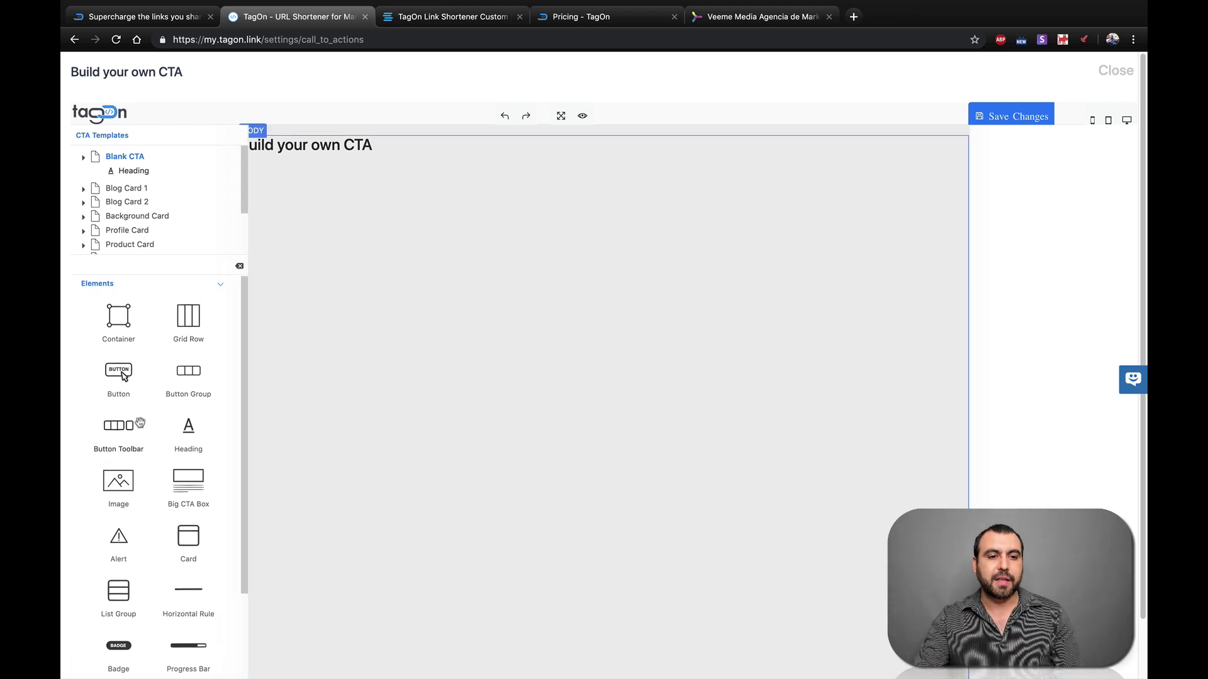
pyautogui.scroll(-1, 126, 390)
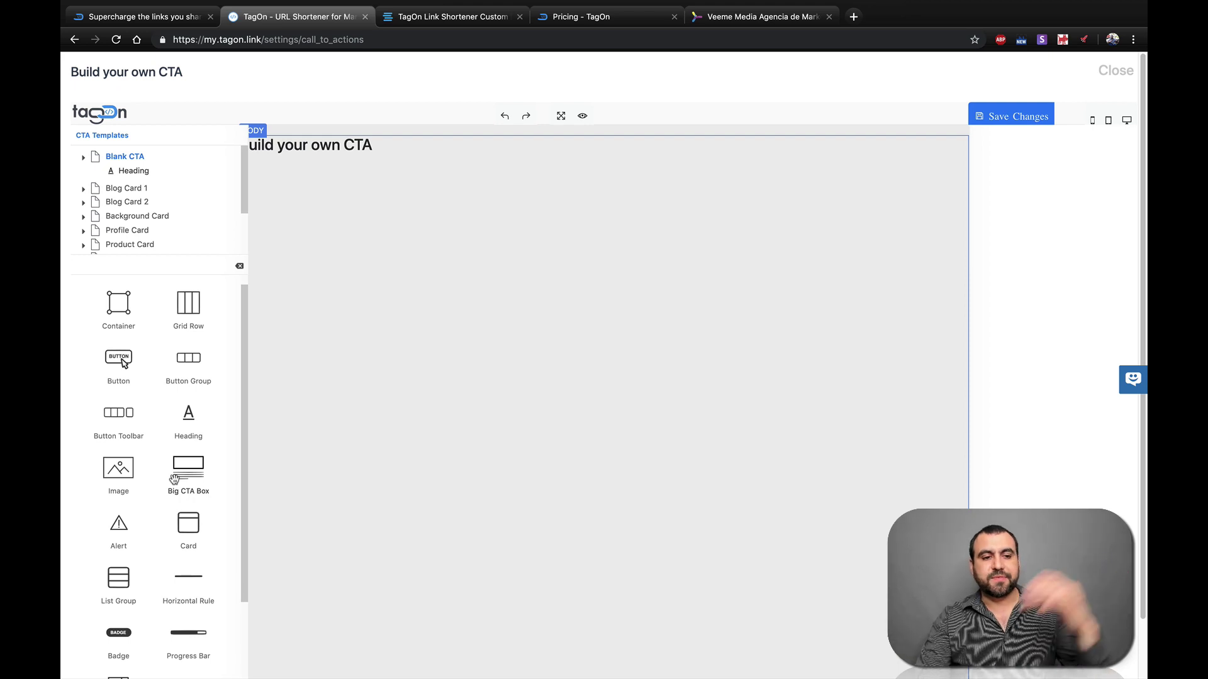
pyautogui.scroll(-5, 174, 480)
pyautogui.scroll(-2, 175, 480)
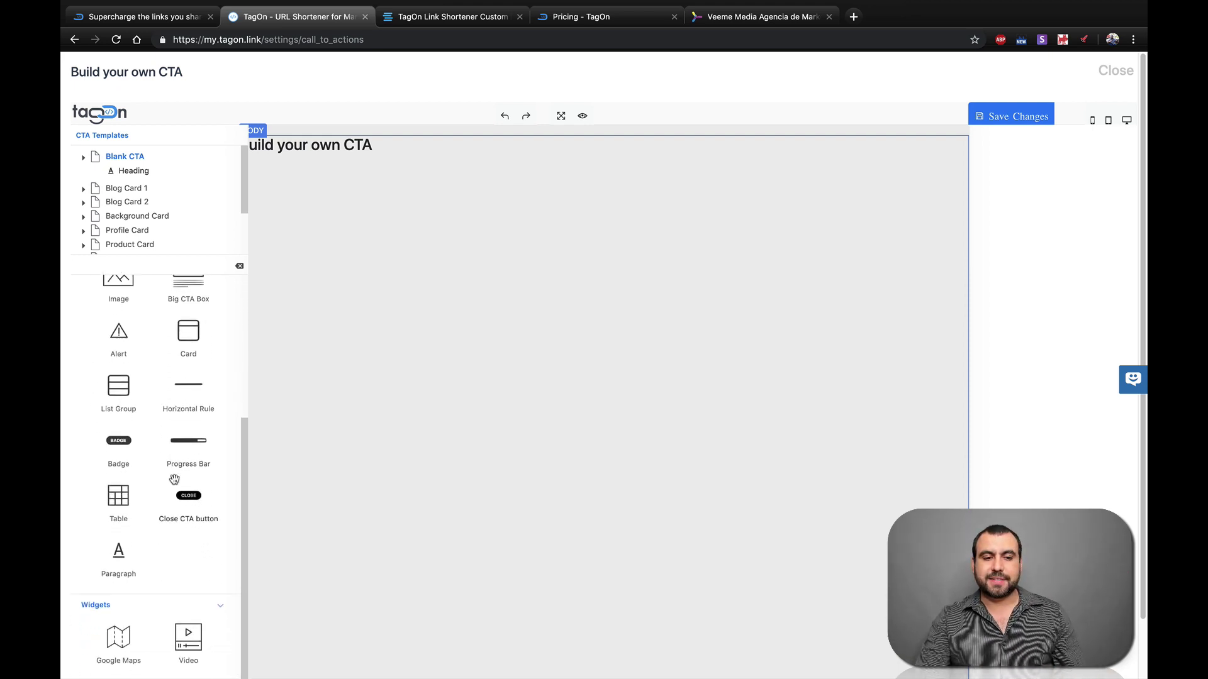
pyautogui.scroll(8, 173, 513)
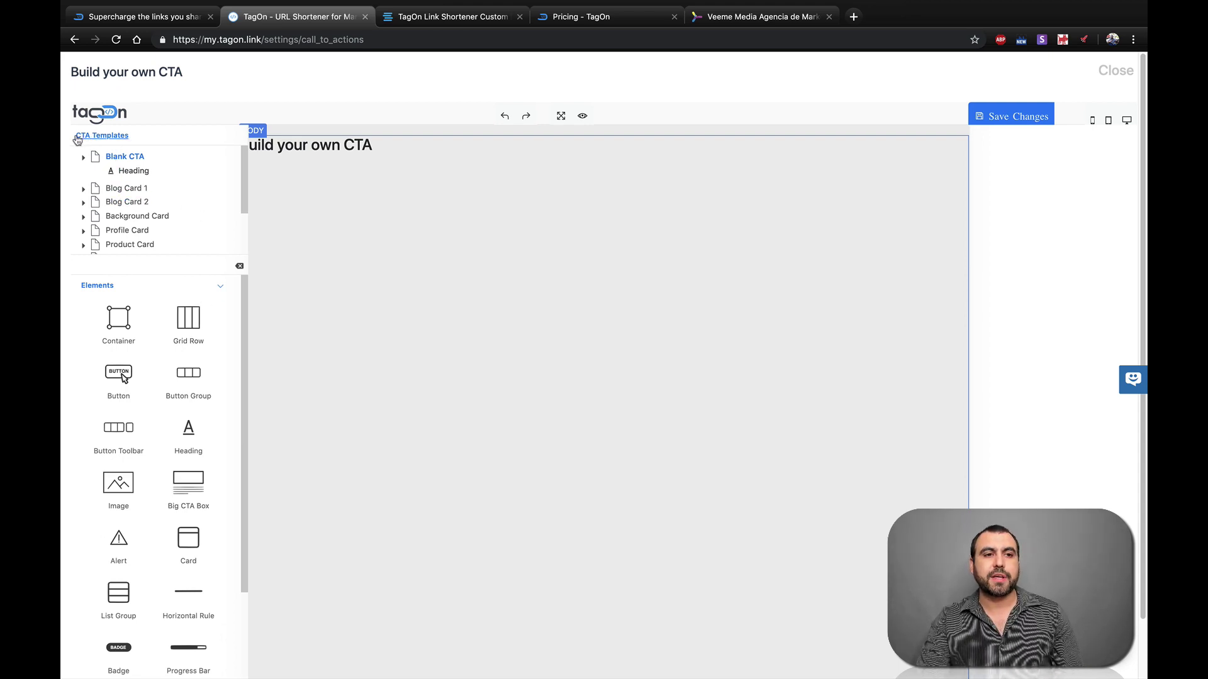
pyautogui.click(135, 192)
pyautogui.click(716, 112)
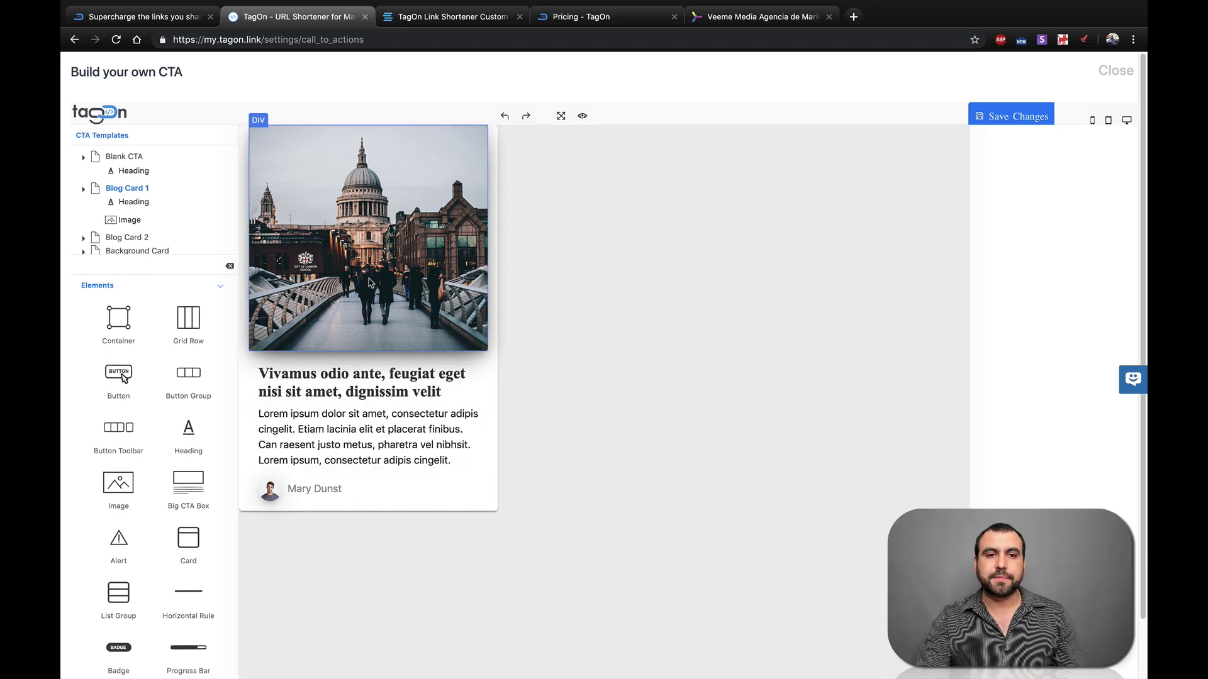
pyautogui.click(1004, 112)
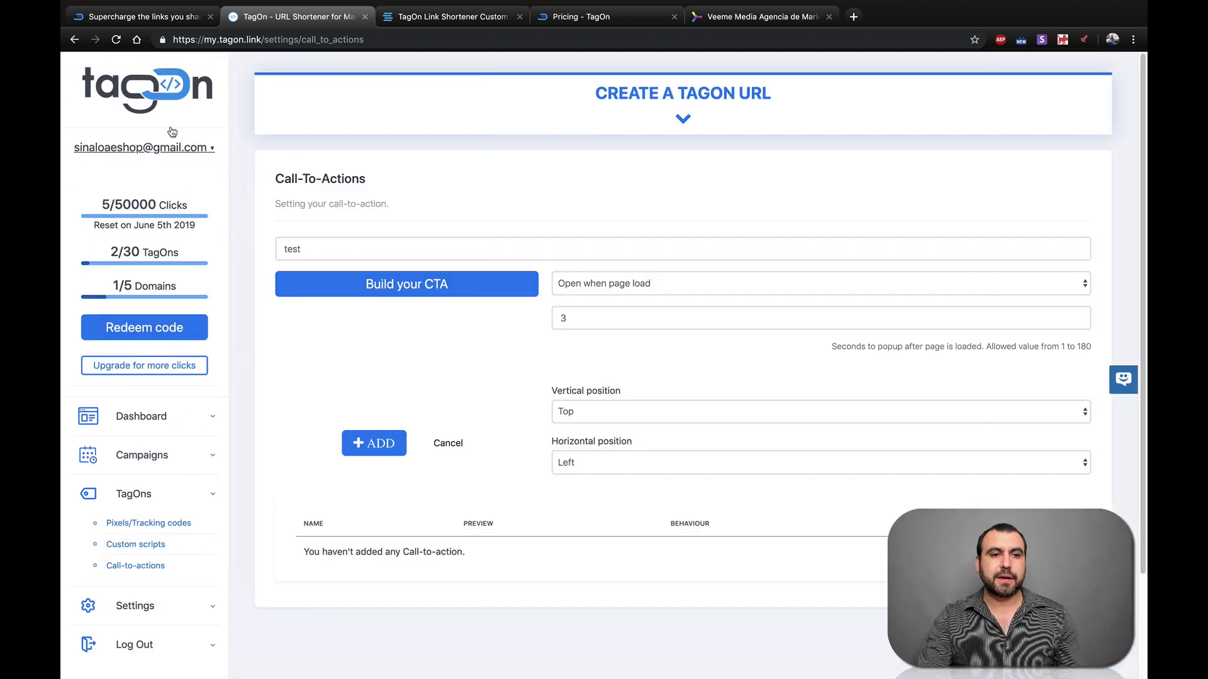
pyautogui.click(158, 418)
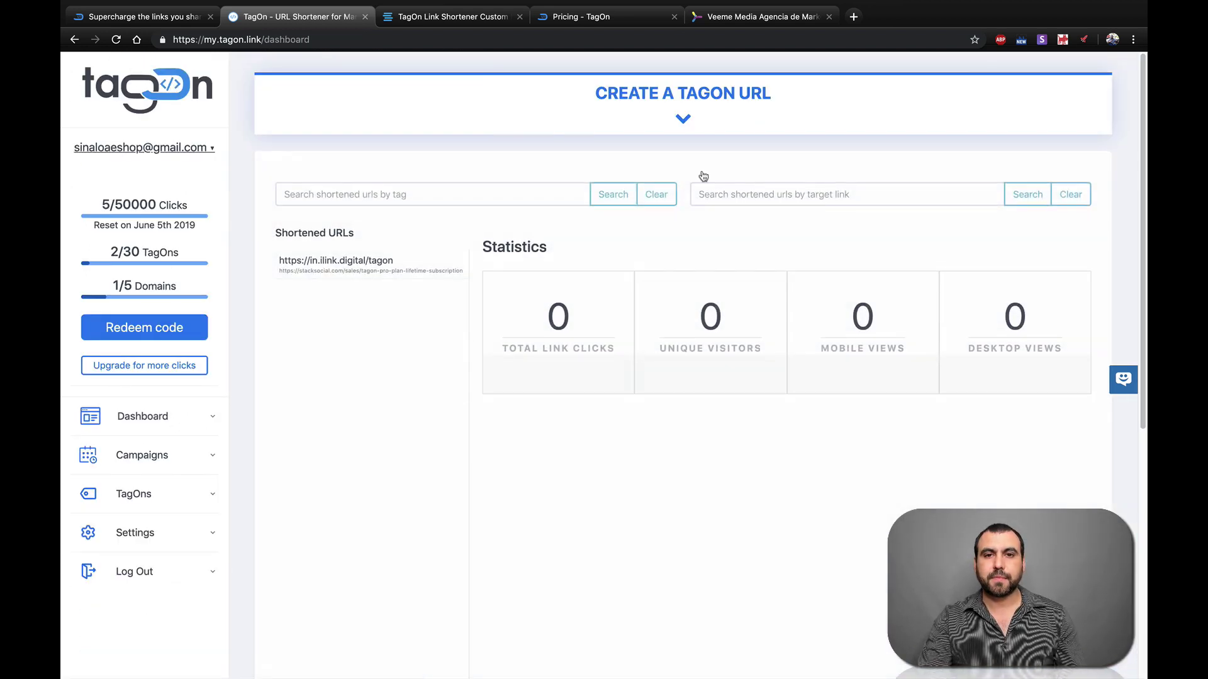
pyautogui.click(673, 124)
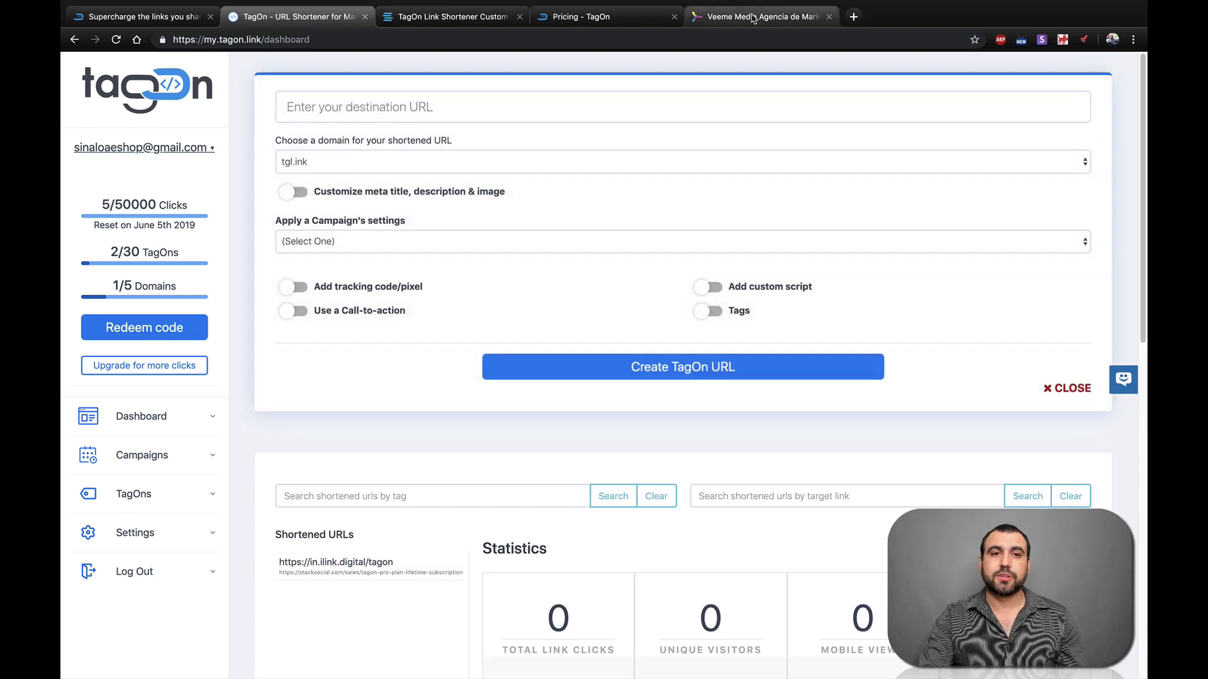
pyautogui.click(755, 17)
pyautogui.click(654, 35)
pyautogui.hotkey('ctrl', 'c')
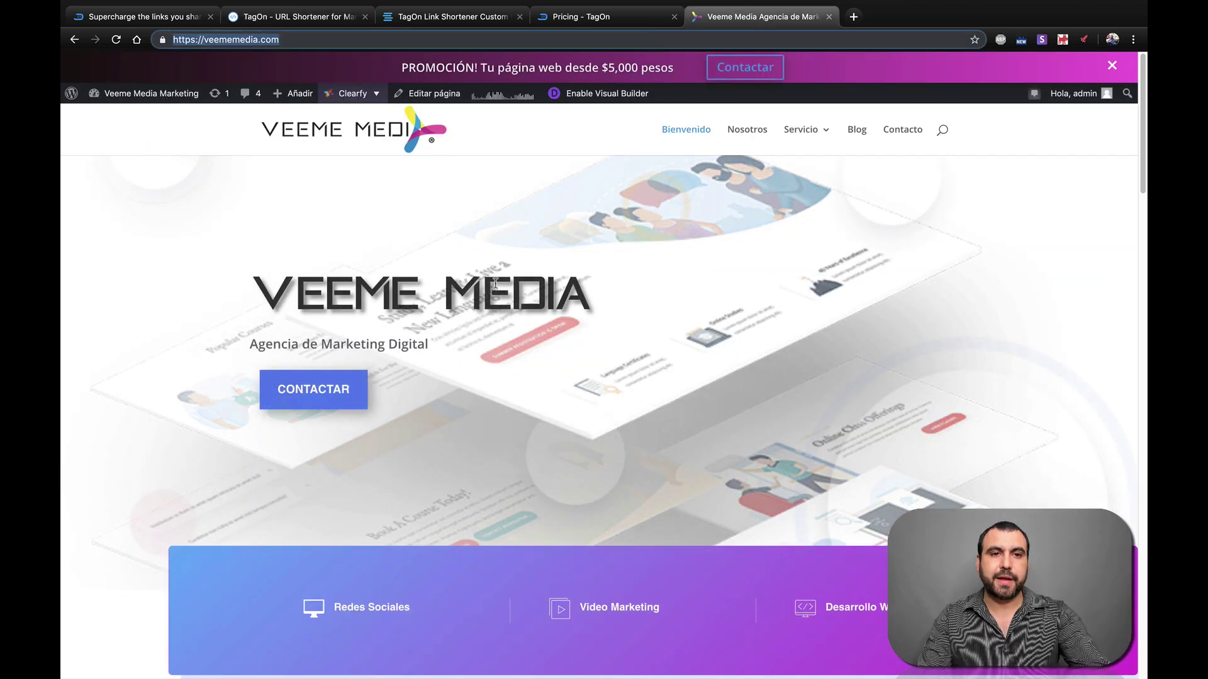
pyautogui.click(304, 17)
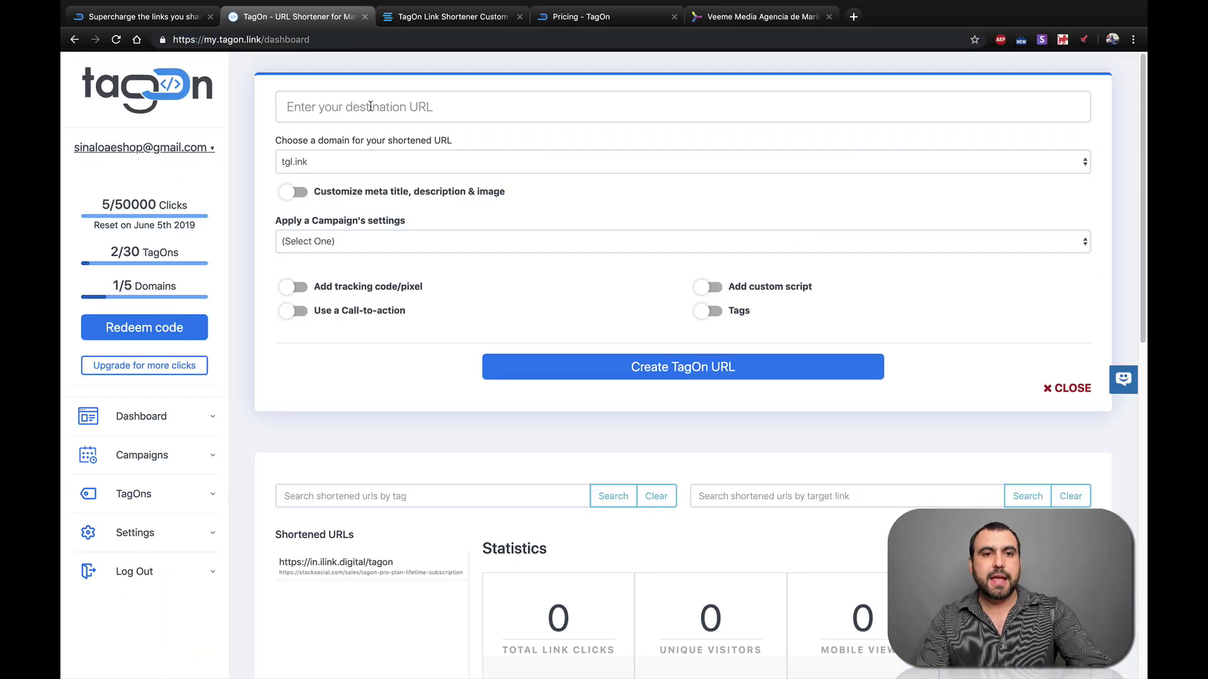
pyautogui.hotkey('ctrl', 'v')
pyautogui.click(376, 168)
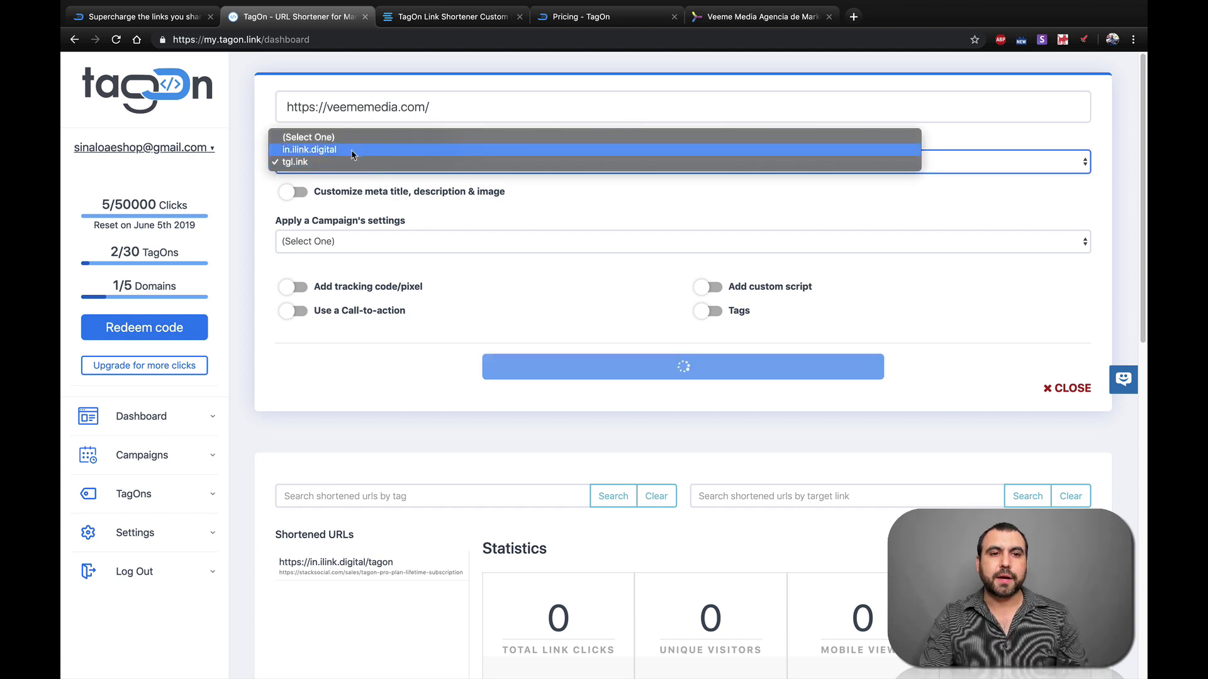
pyautogui.click(354, 150)
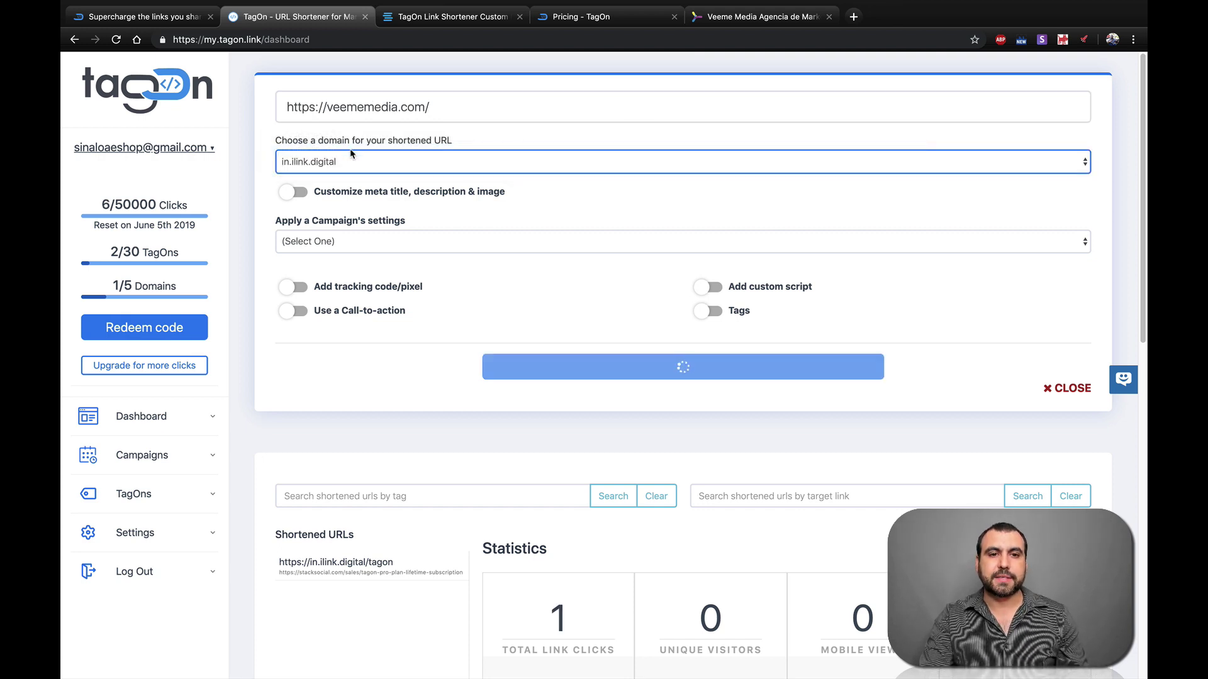
# Enable tracking codes for the new link and add both the Facebook SaaS and google saas pixels.
pyautogui.click(294, 288)
pyautogui.click(319, 310)
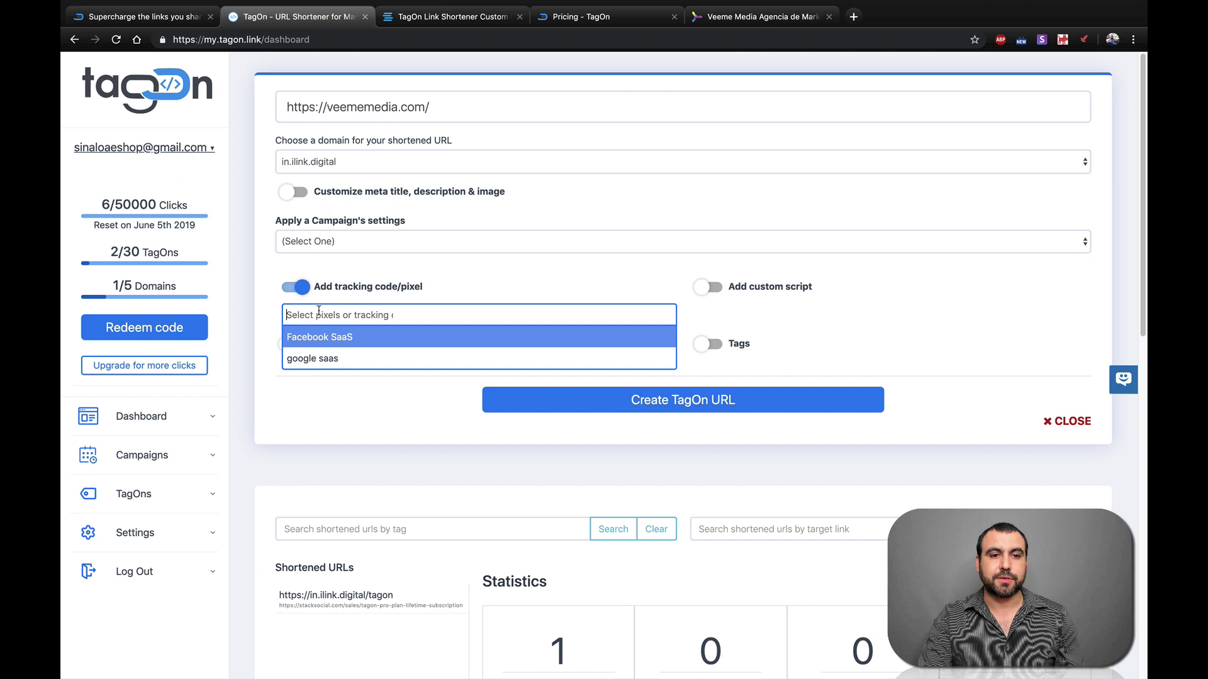
pyautogui.click(329, 343)
pyautogui.click(382, 318)
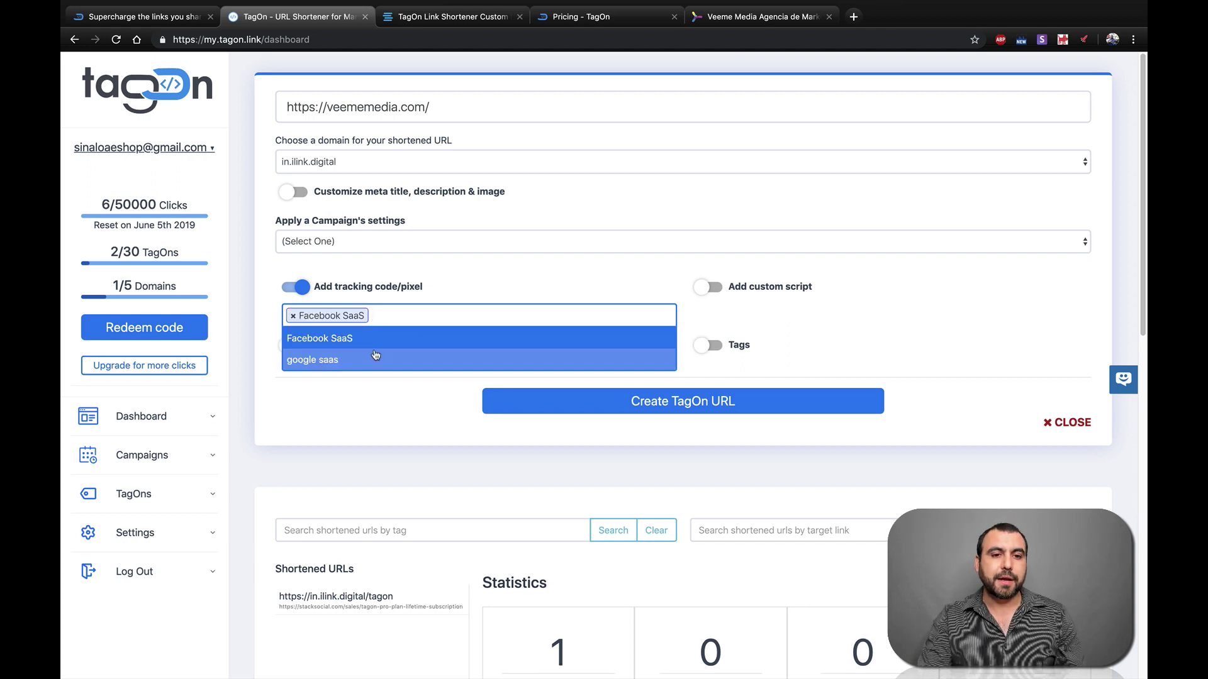
pyautogui.click(376, 360)
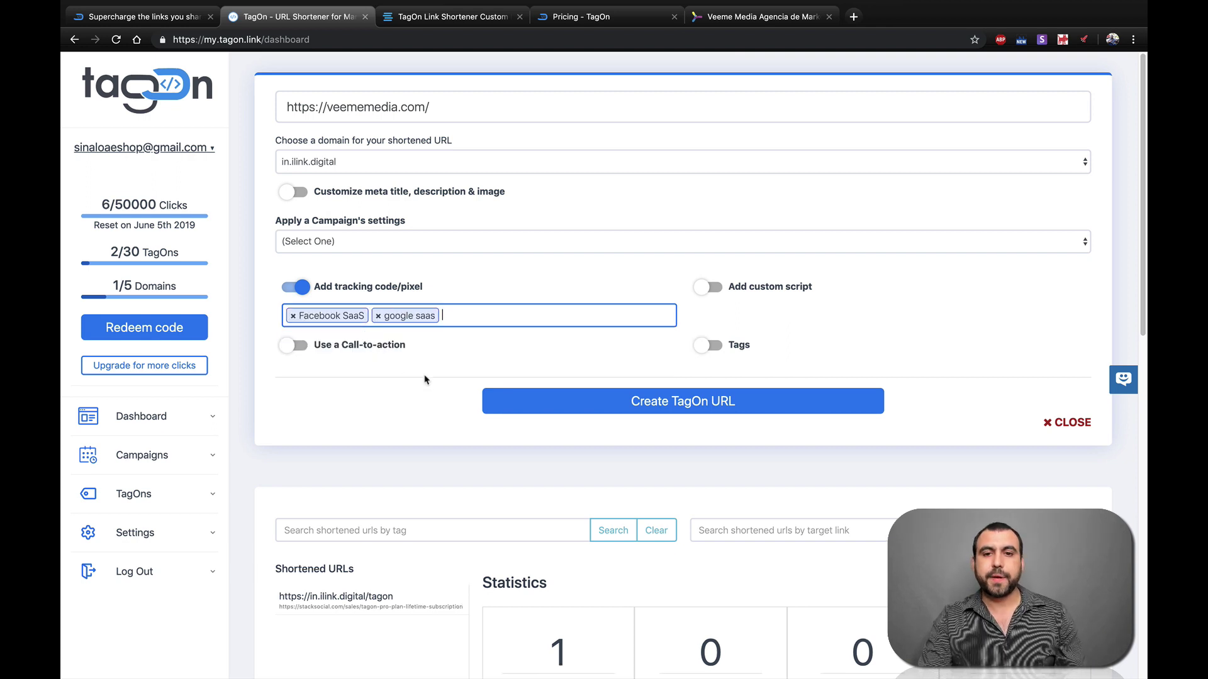
pyautogui.click(297, 347)
pyautogui.click(319, 372)
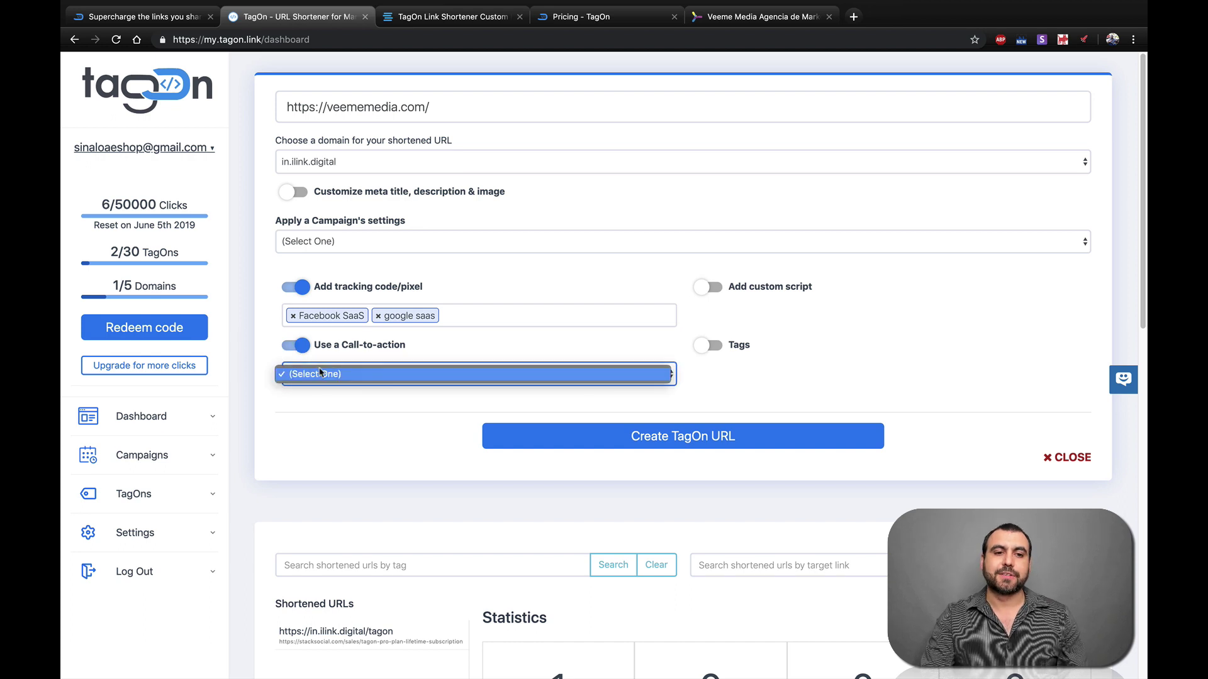
pyautogui.click(343, 372)
pyautogui.click(472, 371)
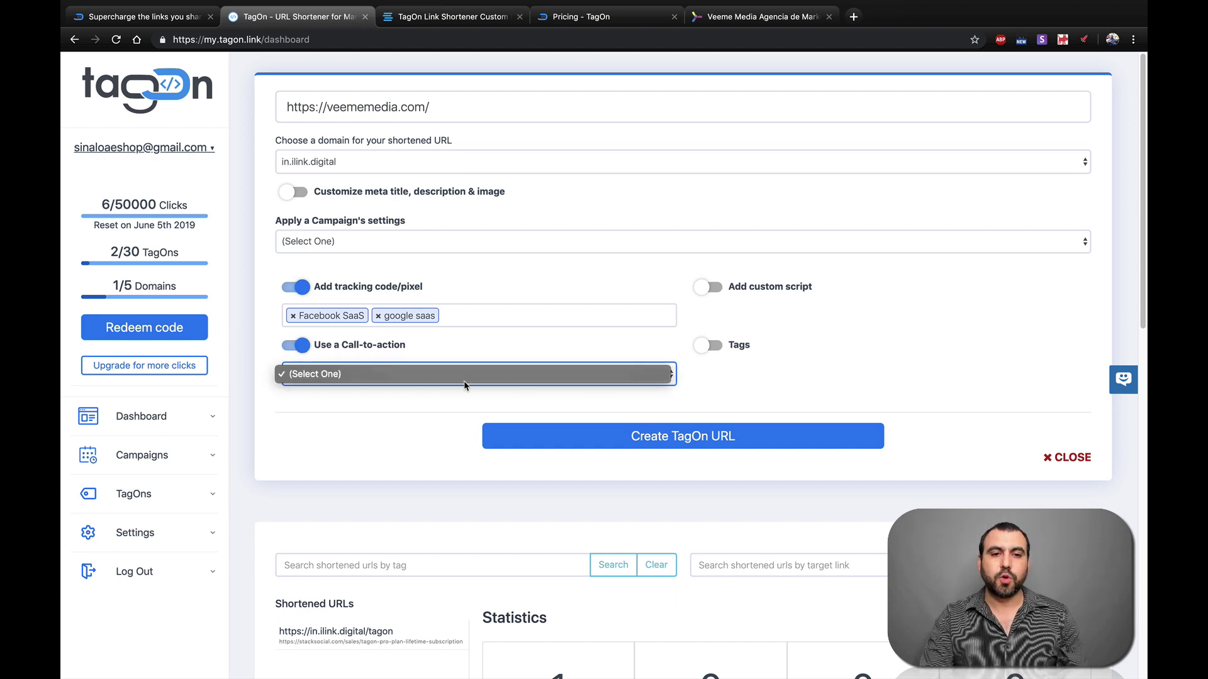
pyautogui.click(443, 421)
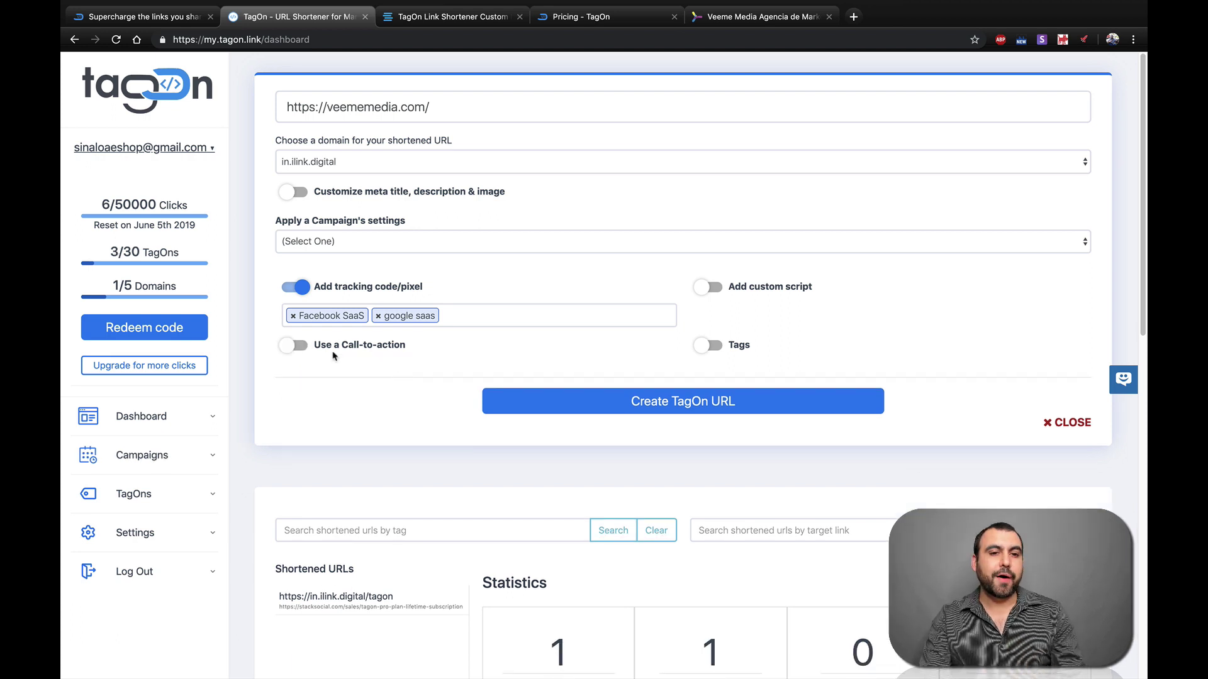
# Create the TagOn URL with the test call-to-action applied and open the http version of the short link.
pyautogui.click(298, 347)
pyautogui.click(429, 375)
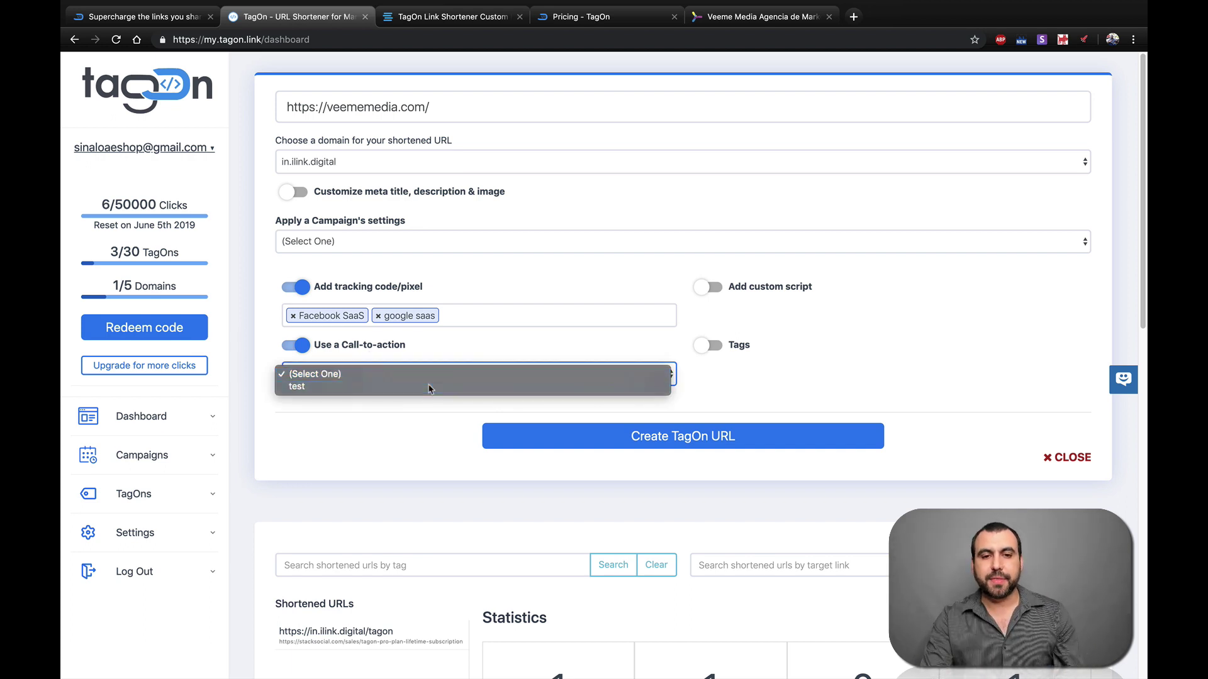
pyautogui.click(429, 387)
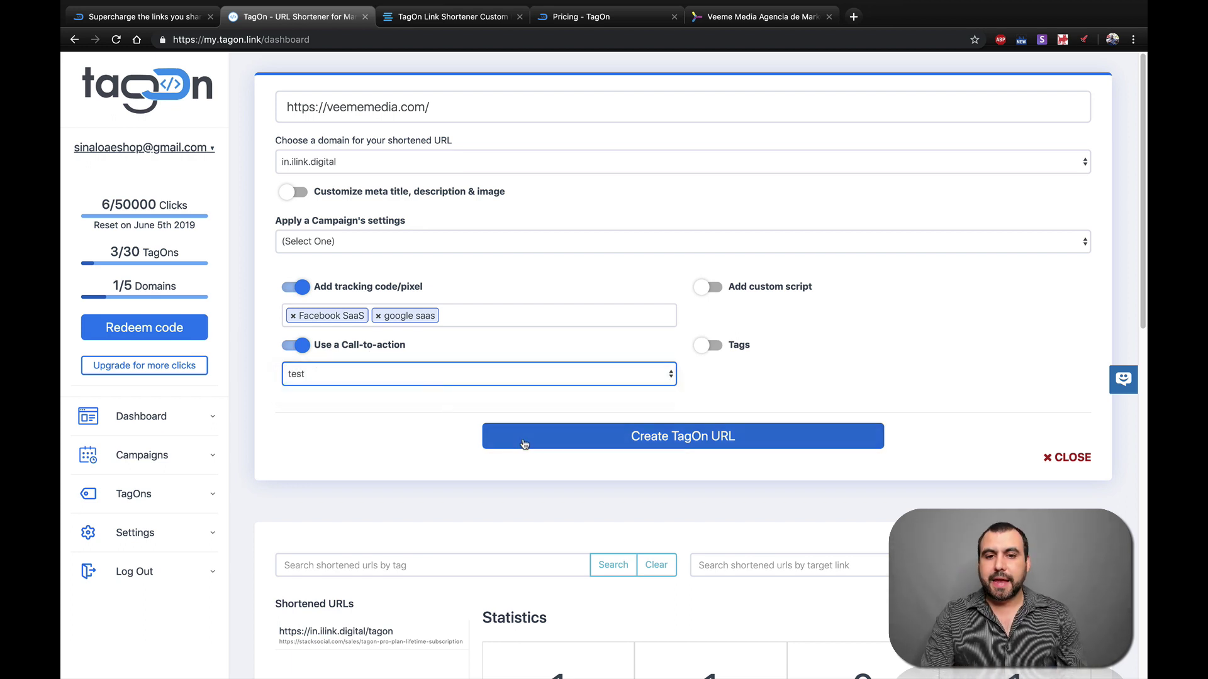
pyautogui.click(684, 434)
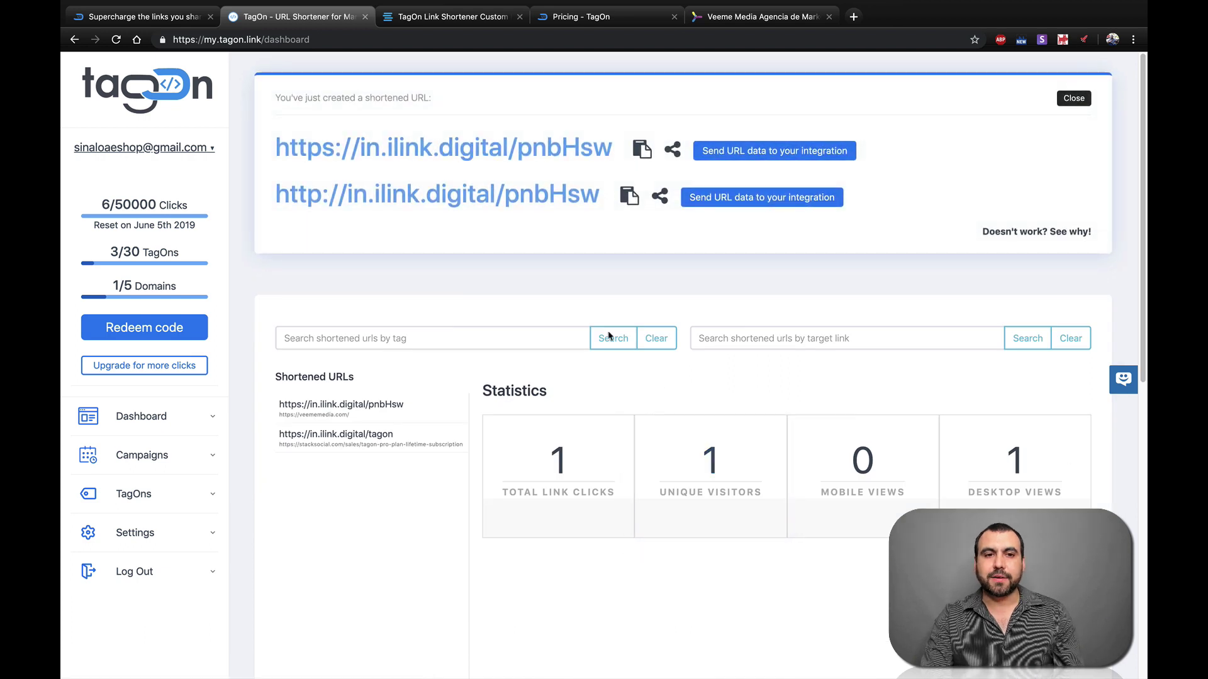
pyautogui.click(546, 200)
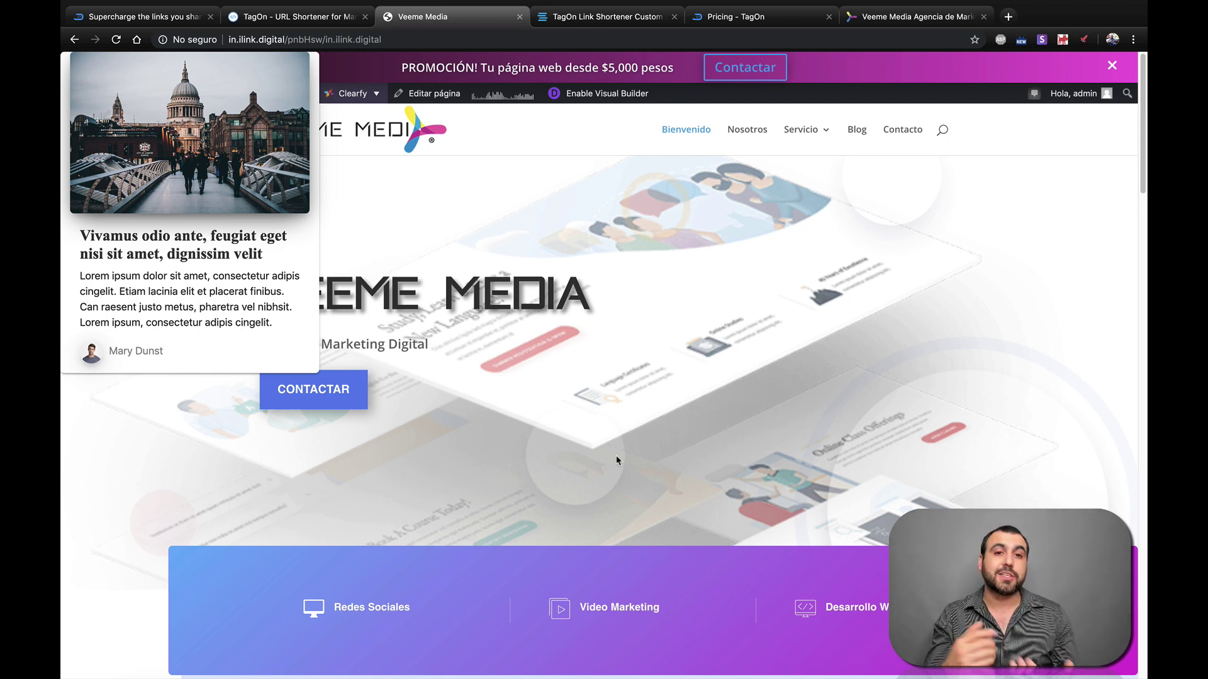
# Return to TagOn, open the custom scripts settings and examine the form for adding a new script.
pyautogui.click(296, 16)
pyautogui.click(147, 495)
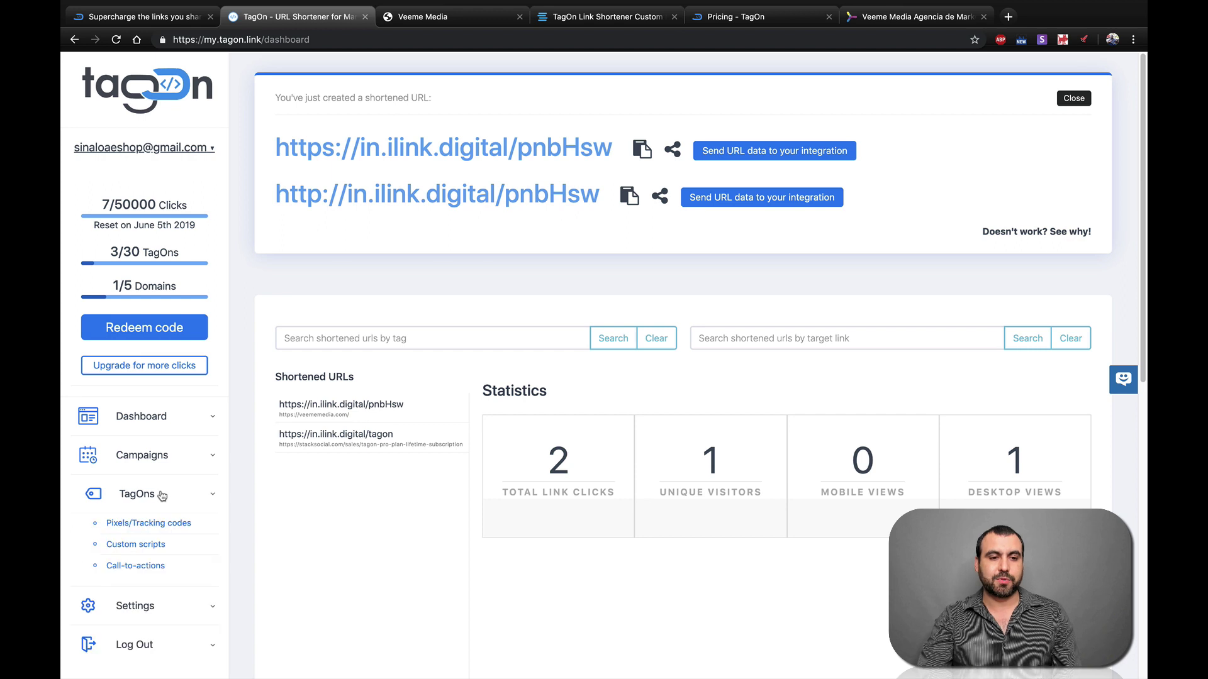
pyautogui.click(150, 550)
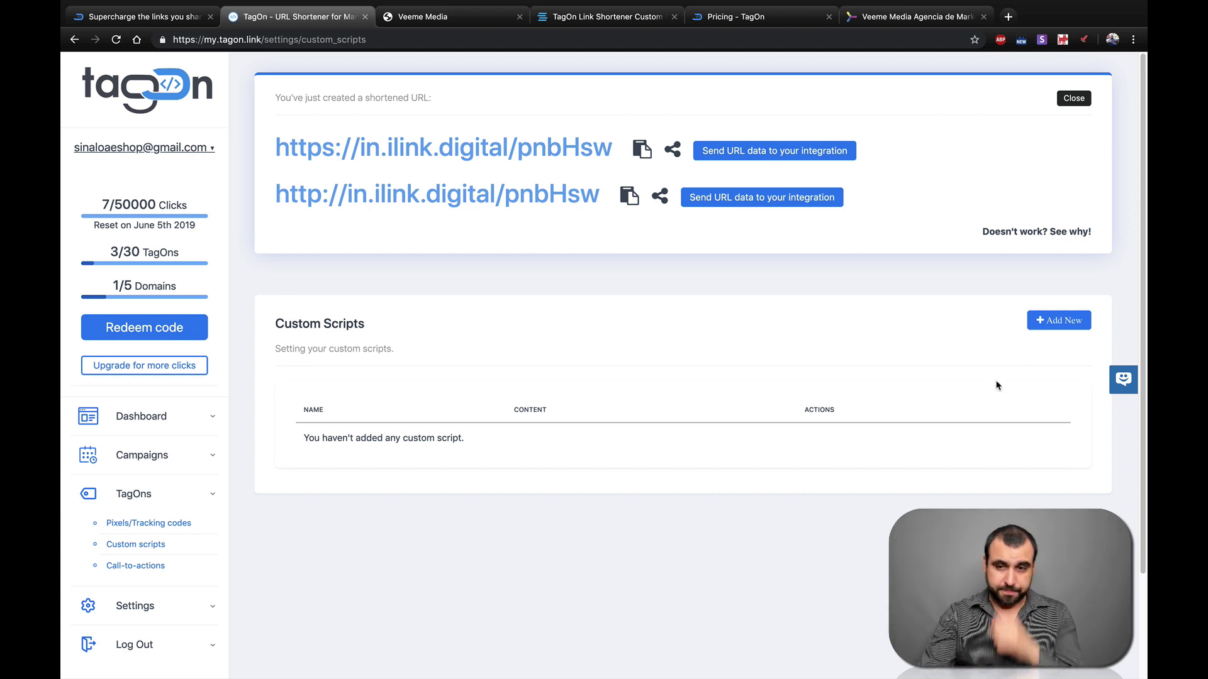
pyautogui.click(1054, 328)
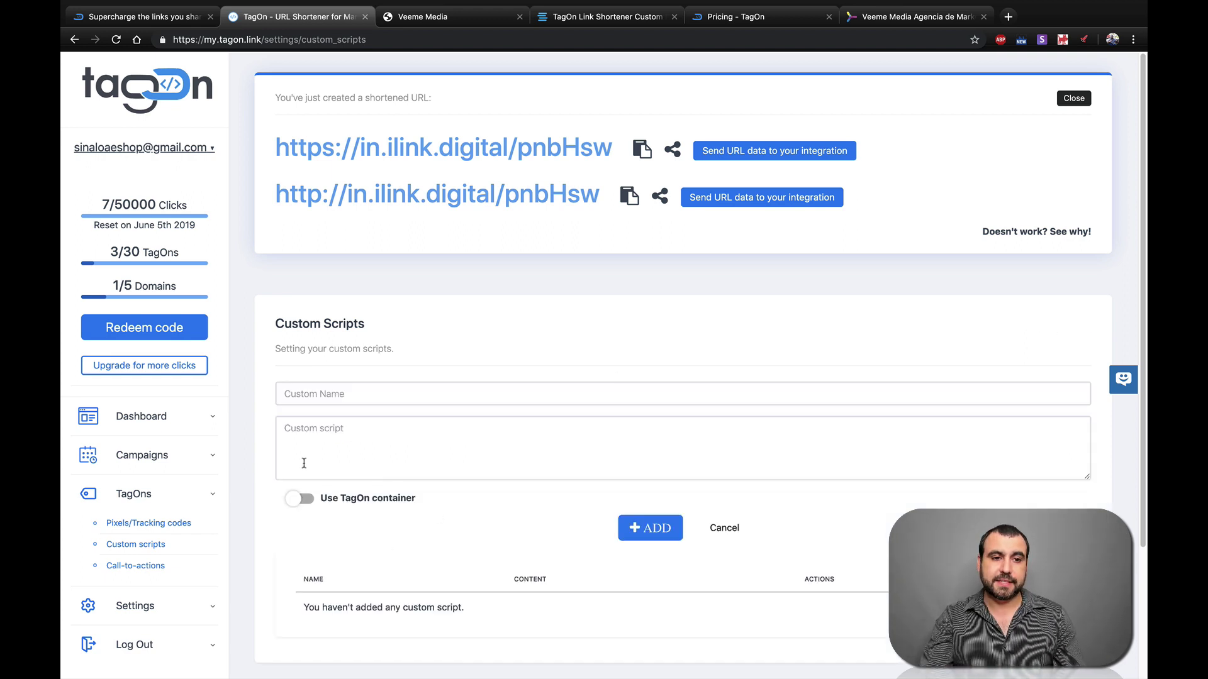
pyautogui.scroll(1, 440, 151)
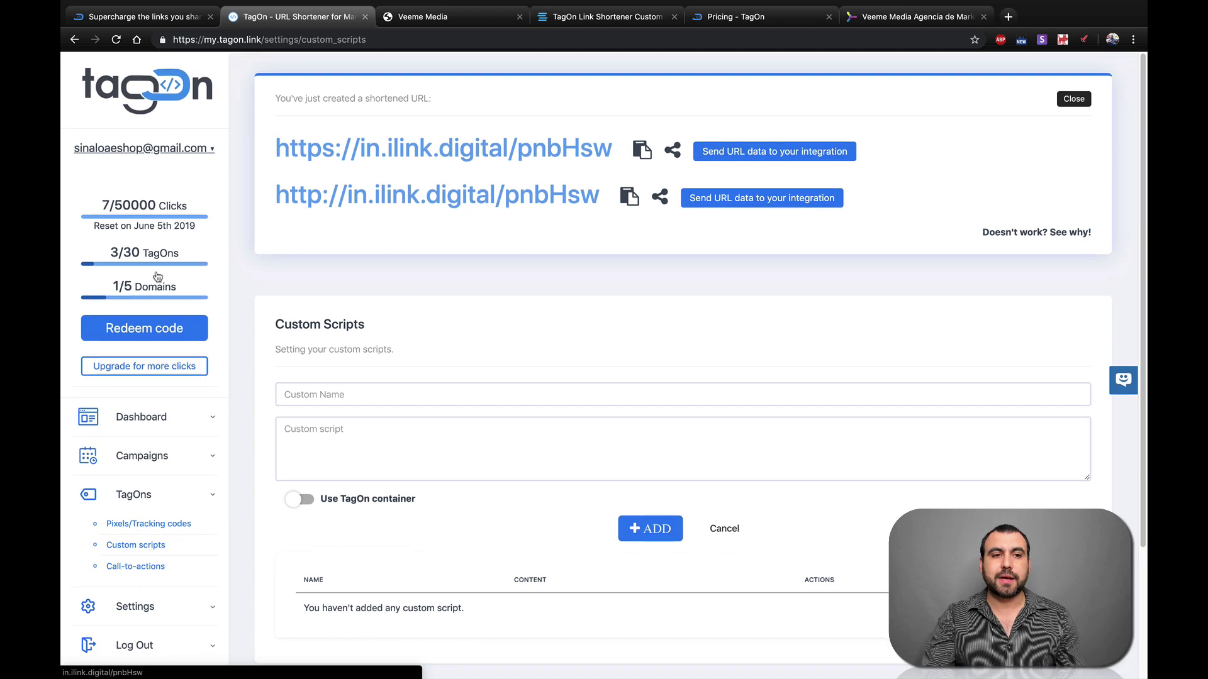
# Start another TagOn URL from the dashboard with the tags tech, marketing and food and the domain in.ilink.digital.
pyautogui.click(139, 423)
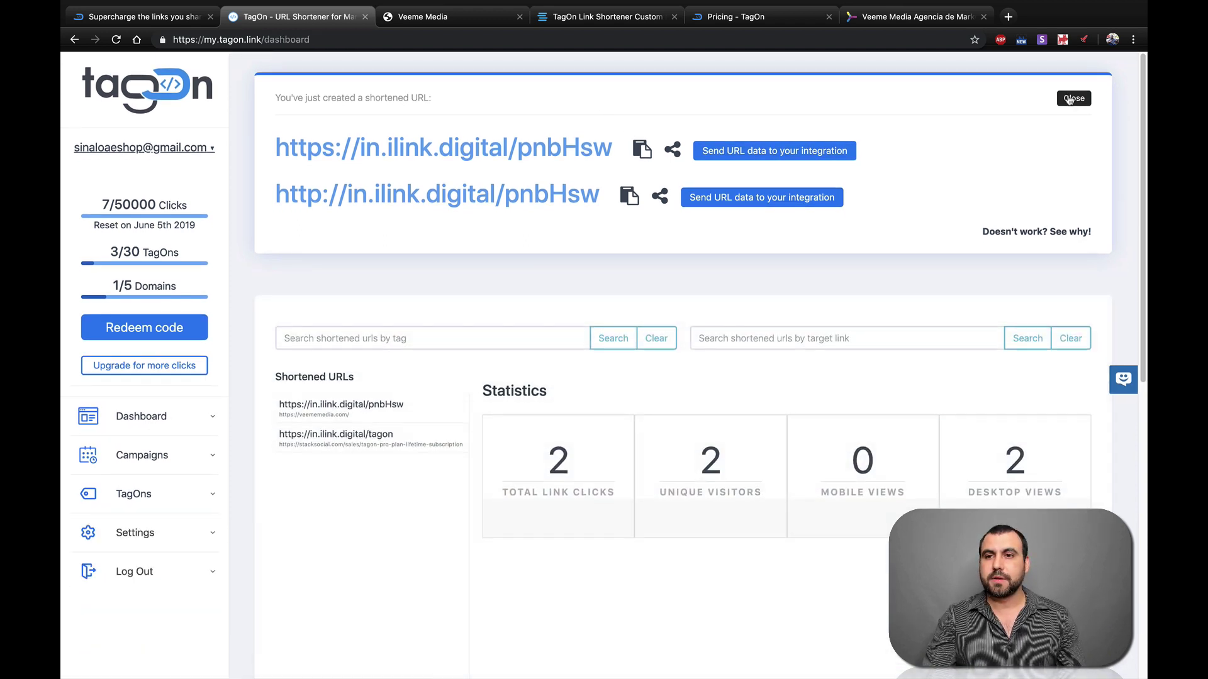
pyautogui.click(1074, 99)
pyautogui.click(661, 124)
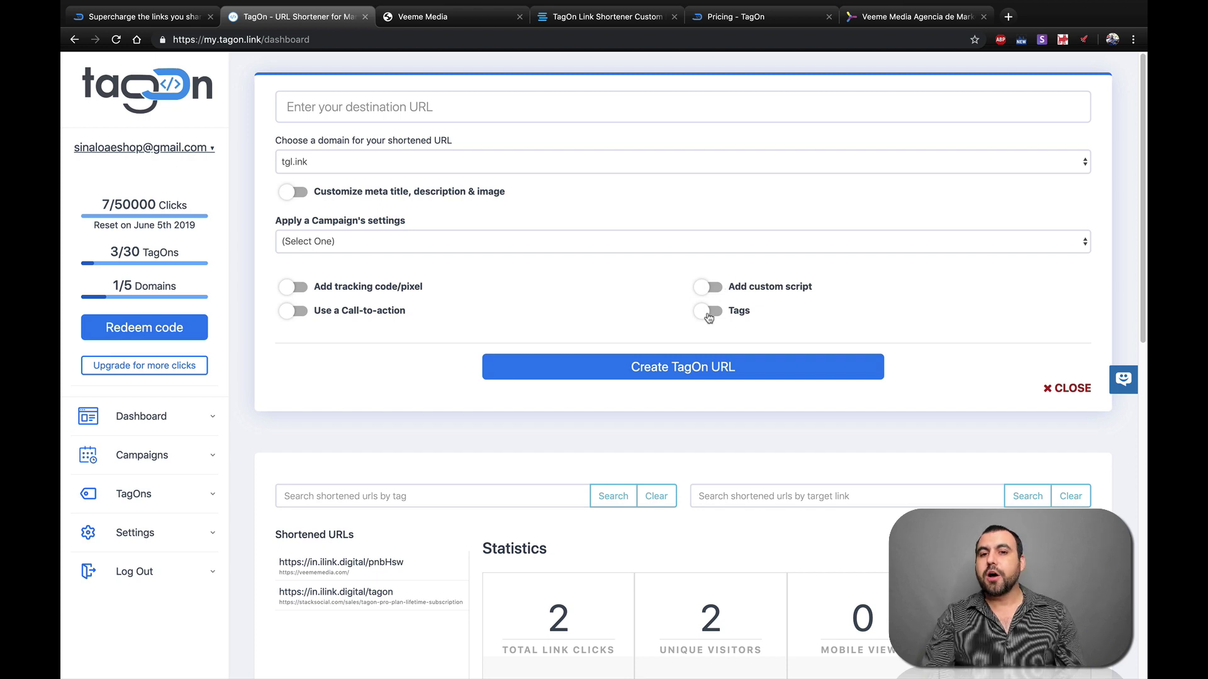
pyautogui.click(711, 312)
pyautogui.click(738, 333)
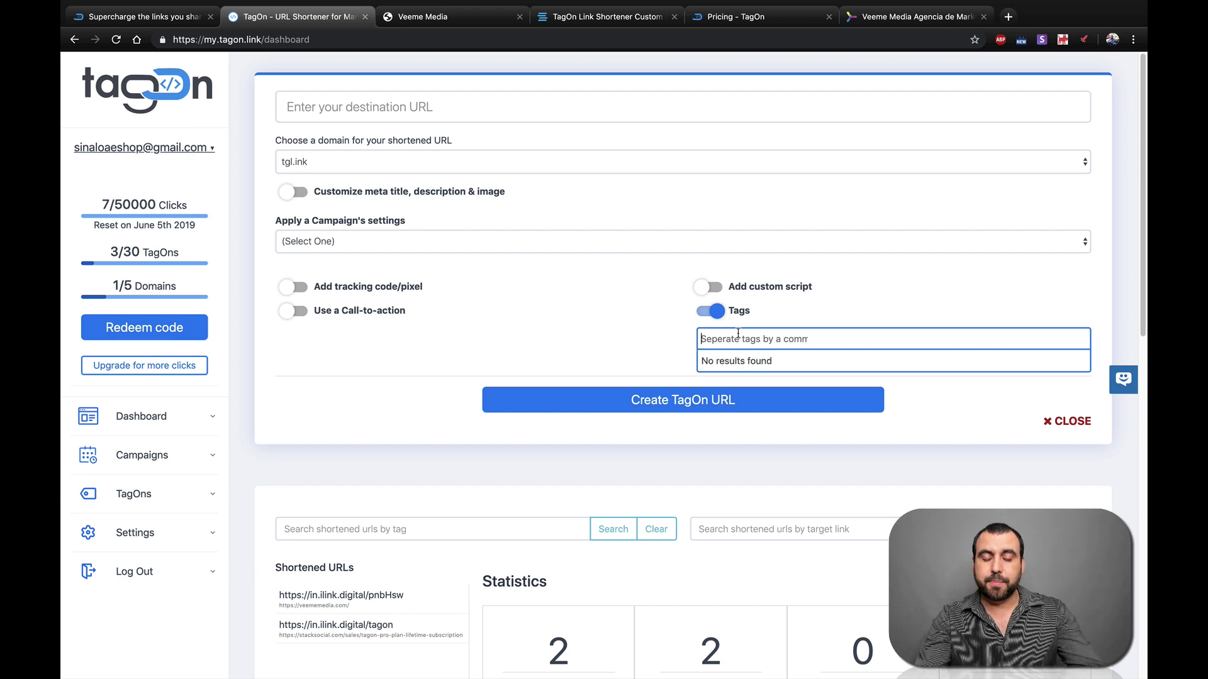
pyautogui.write('tech')
pyautogui.press('Return')
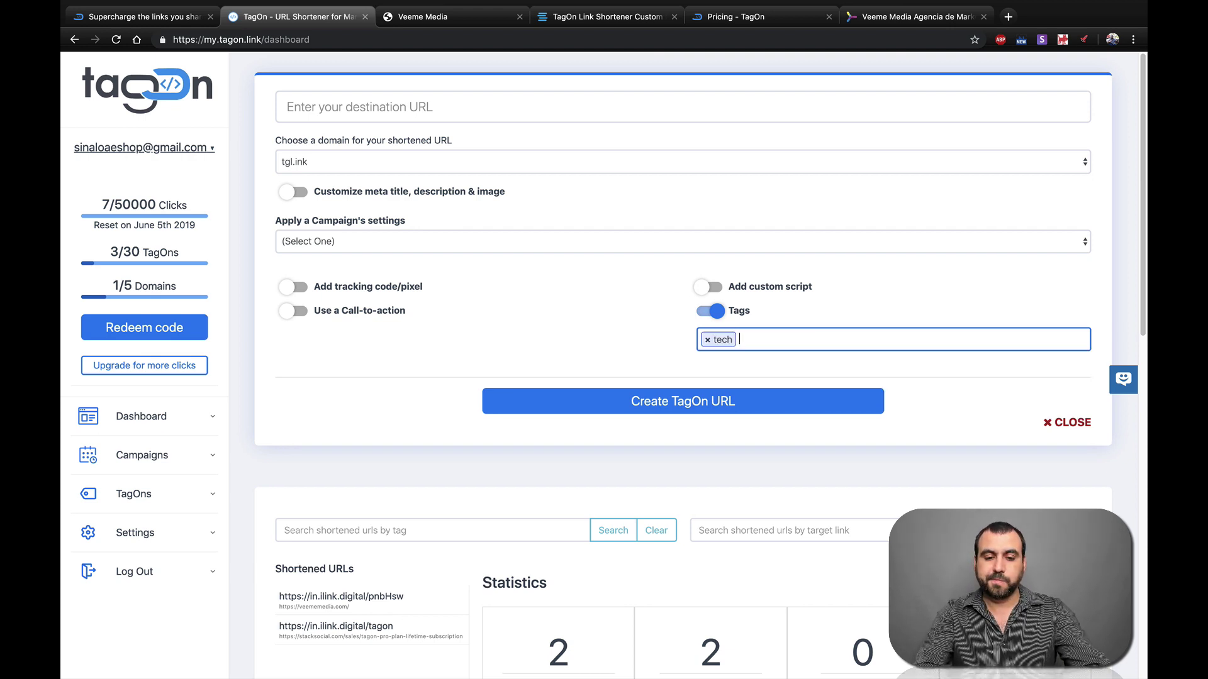
pyautogui.write('marketing')
pyautogui.press('Return')
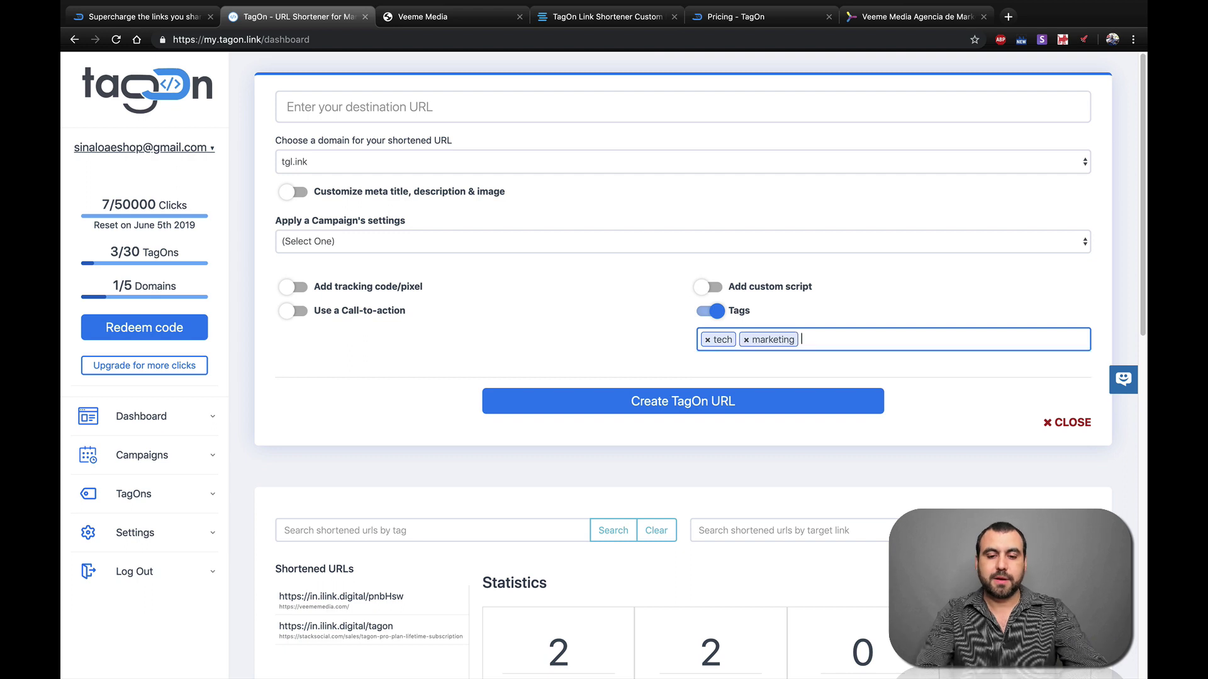
pyautogui.write('food')
pyautogui.press('Return')
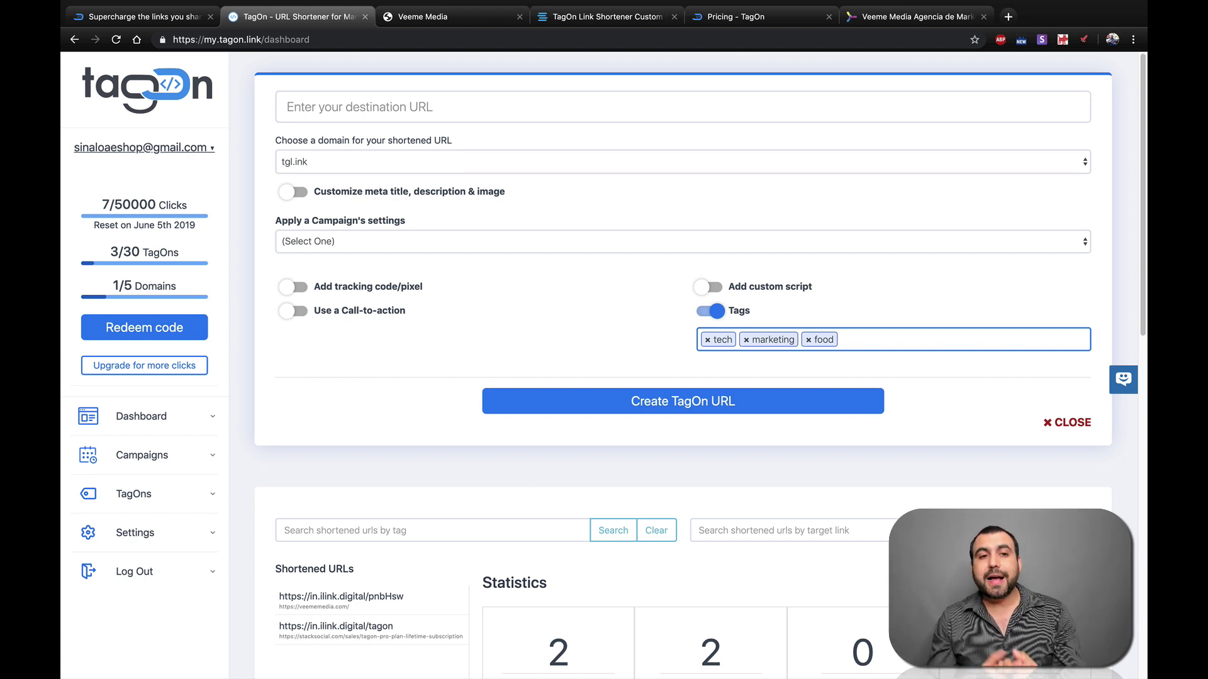
pyautogui.click(465, 162)
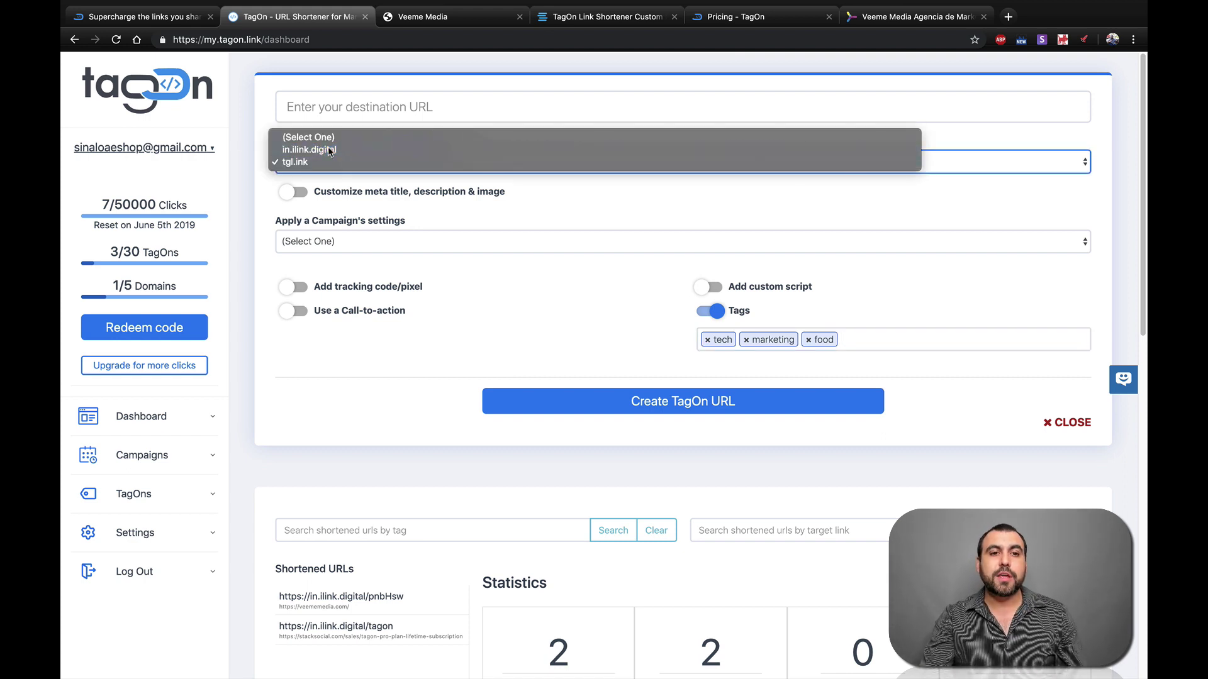
pyautogui.click(466, 143)
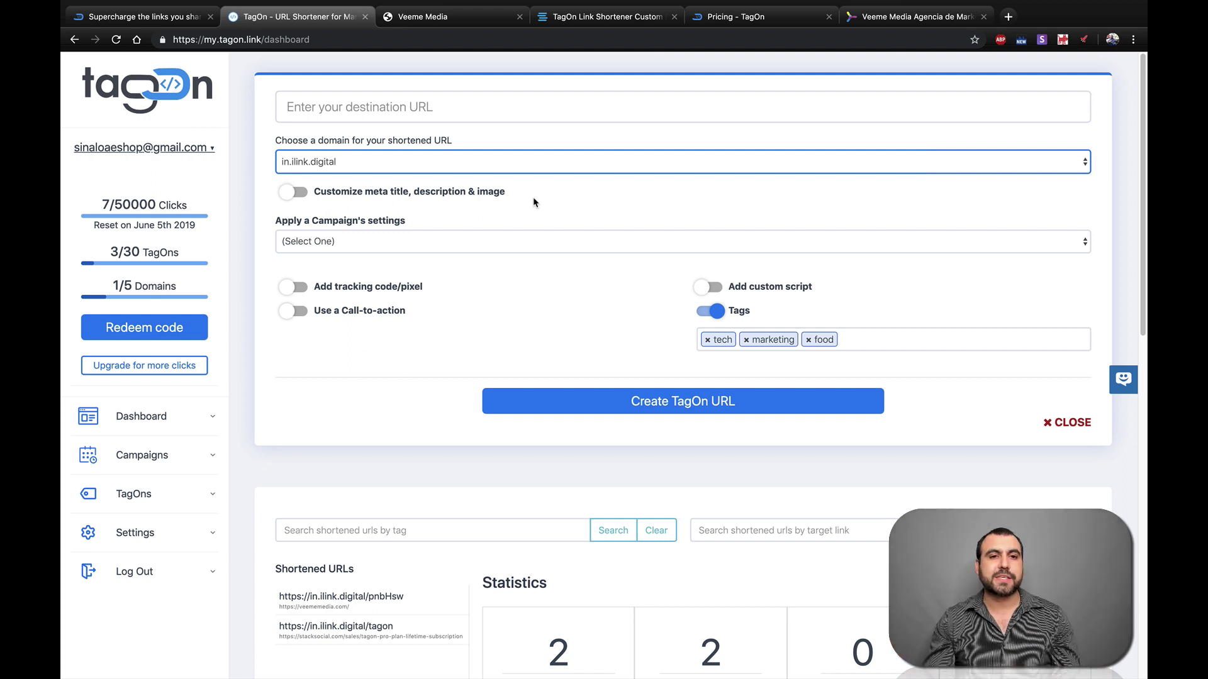
# Open the custom domains settings and review the list for managing your own domains.
pyautogui.click(176, 528)
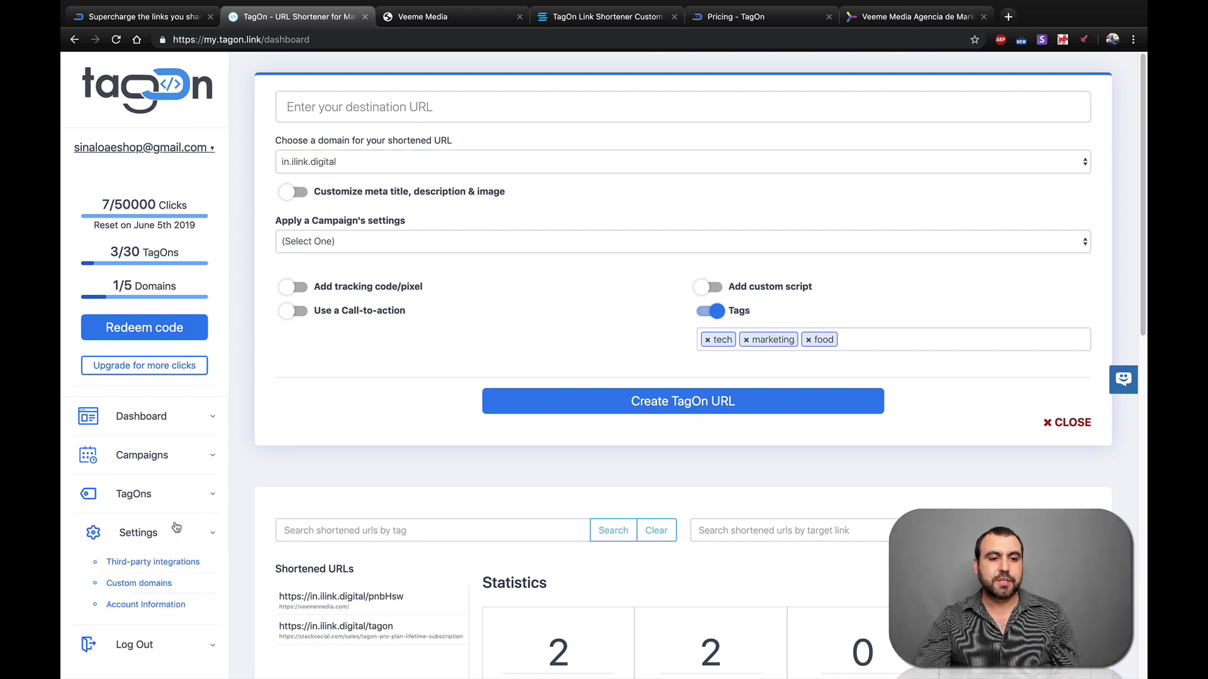
pyautogui.click(155, 583)
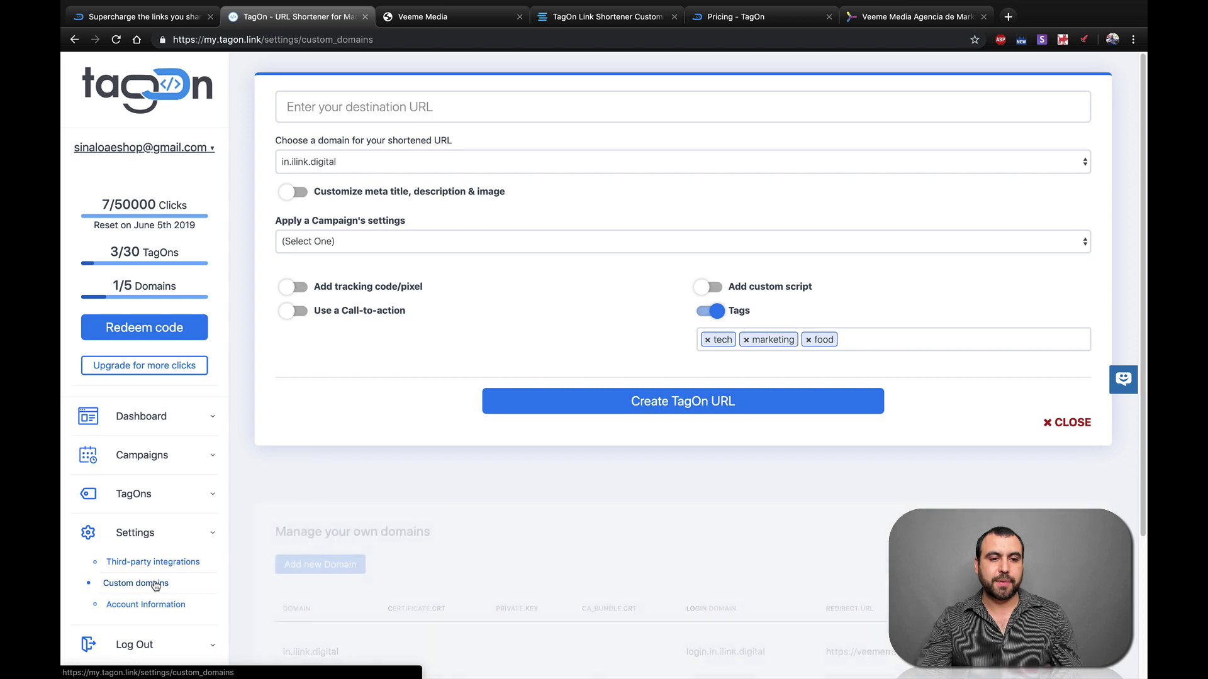
pyautogui.scroll(-3, 305, 450)
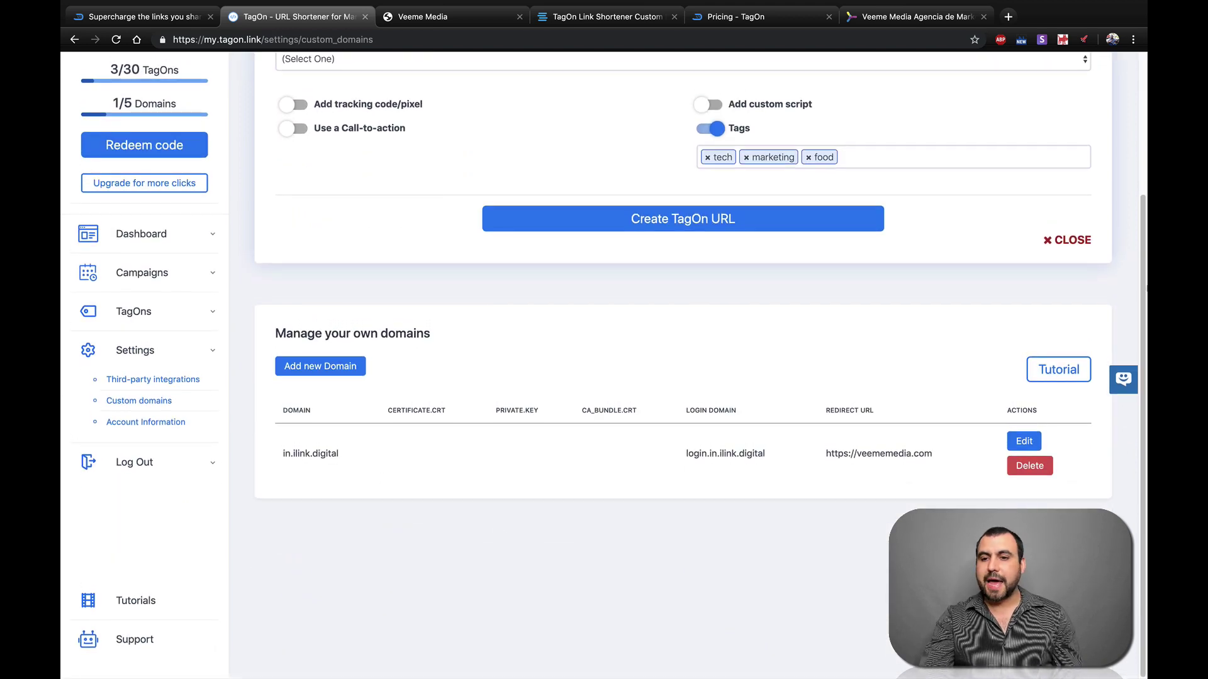